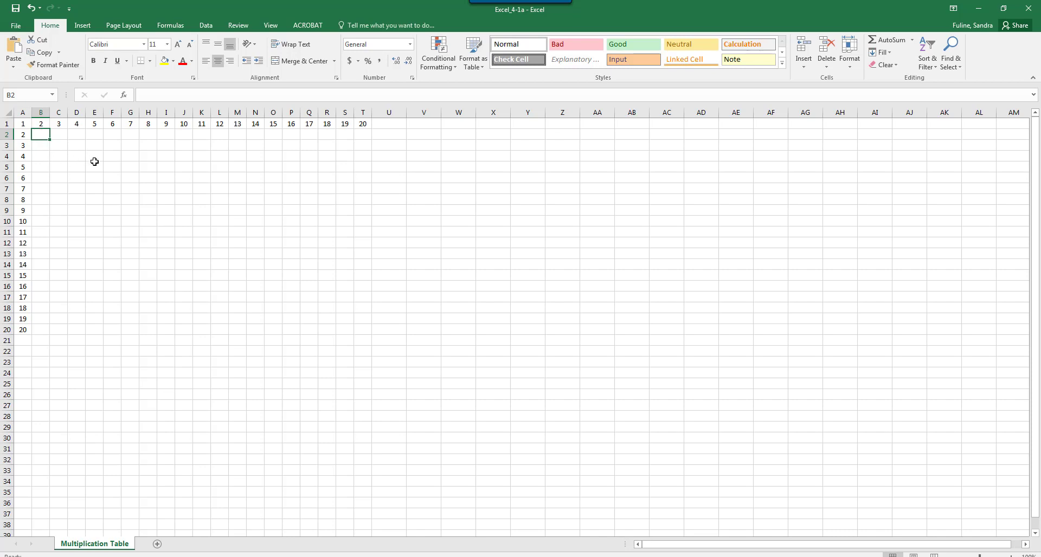
Step: Enter the mixed-reference formula =$A2*B$1 in cell B2 of the multiplication table
type("=")
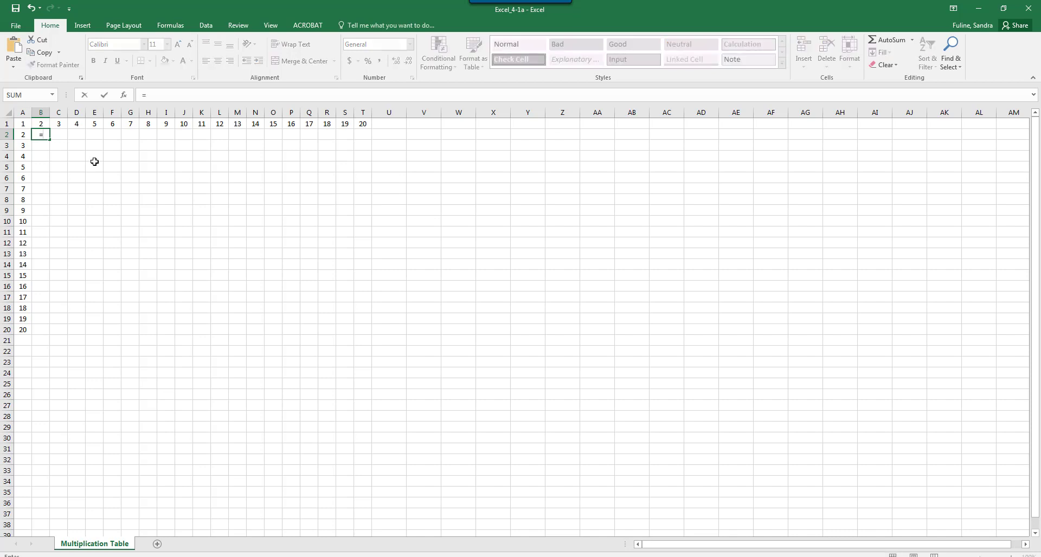
type("A")
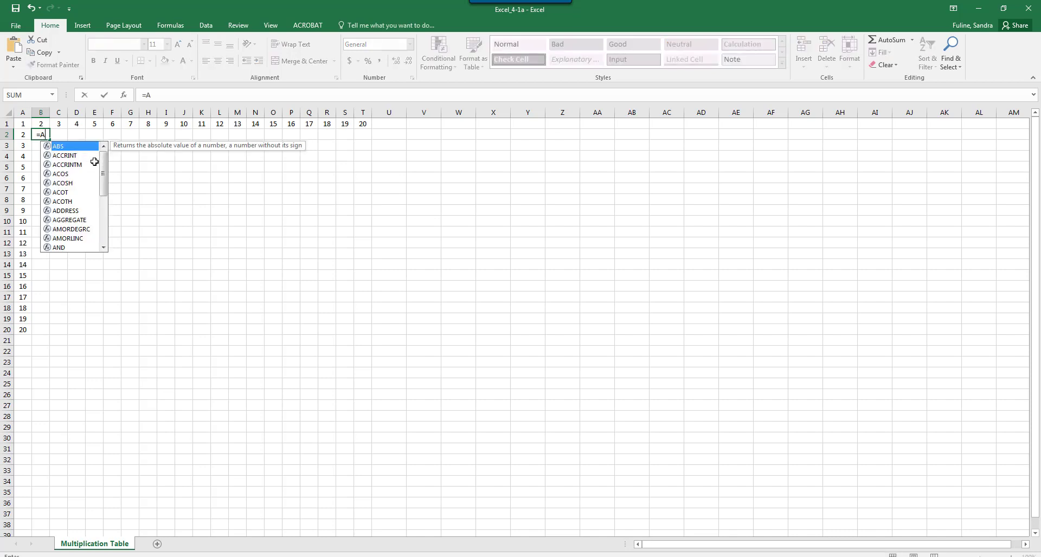
type("2")
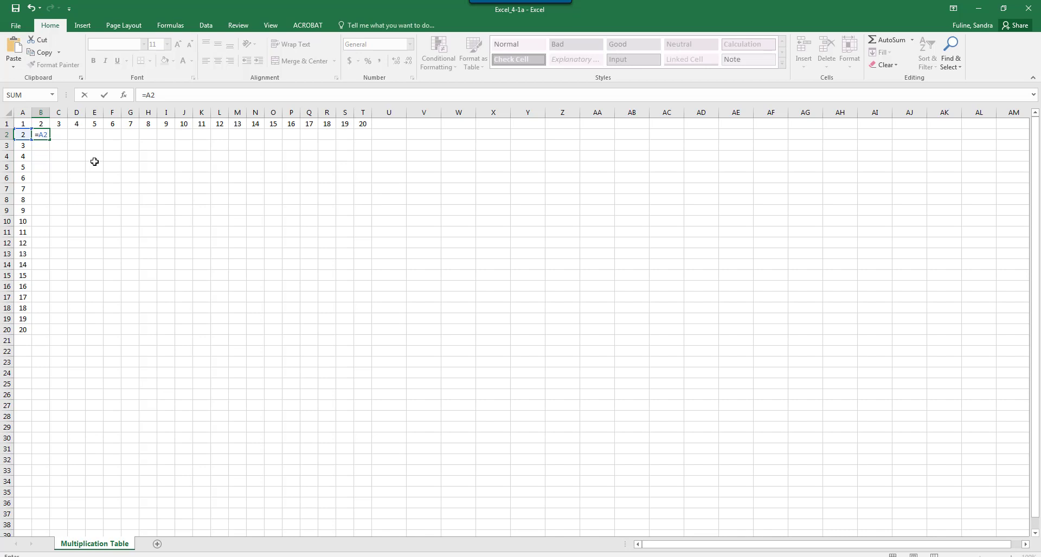
key("F4")
key("F4")
key("F4")
type("B")
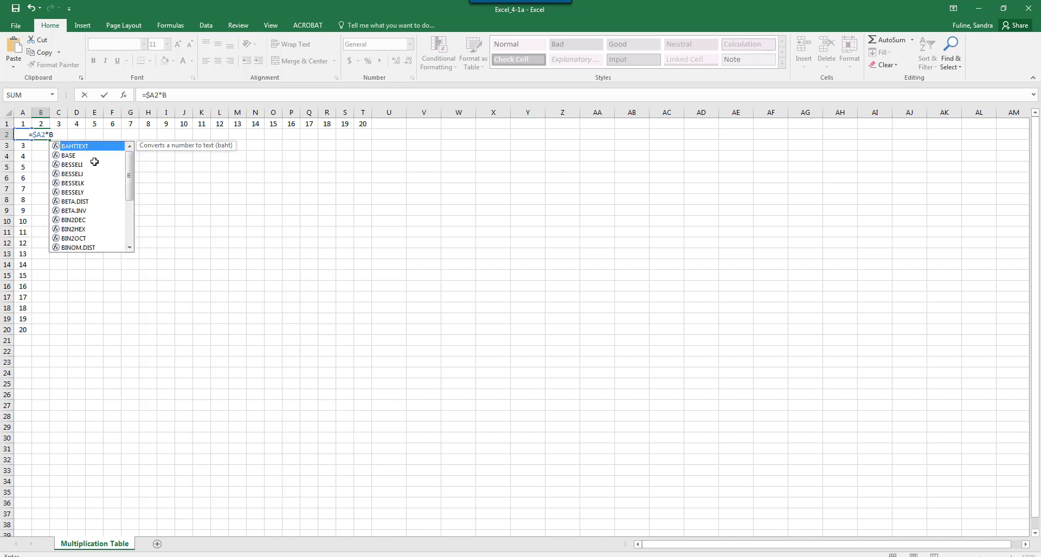
type("1")
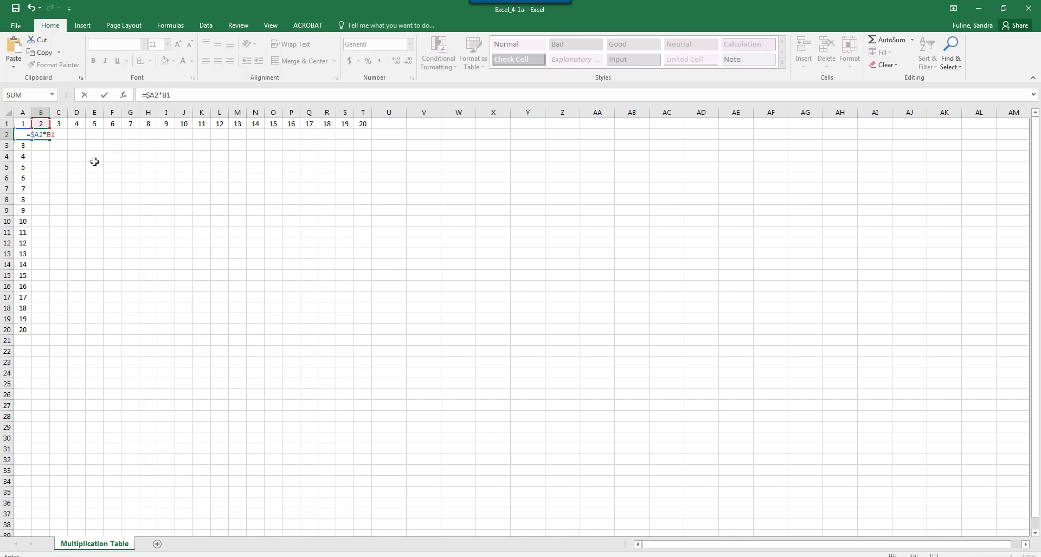
key("F4")
key("F4")
key("Return")
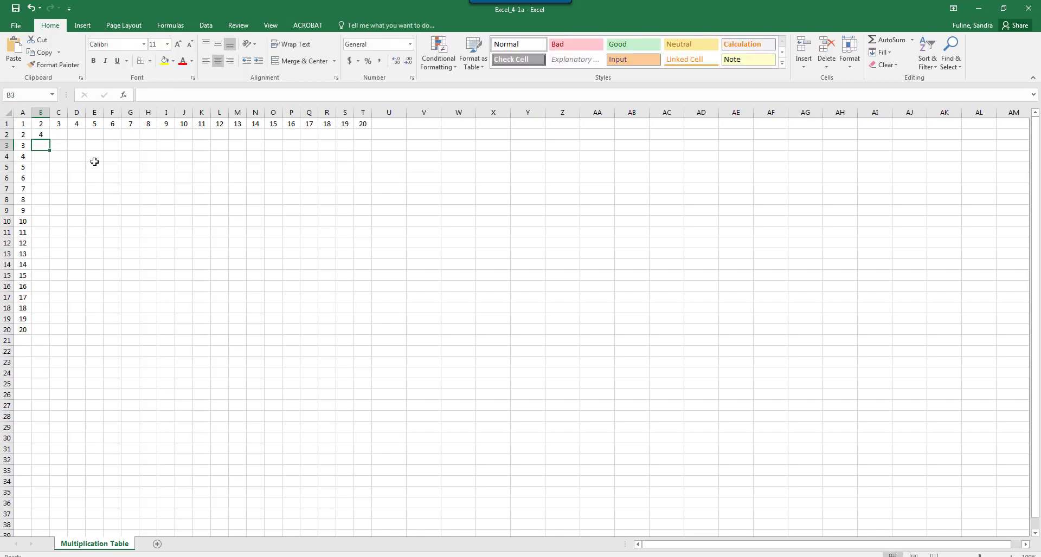
Step: Copy the B2 formula across row 2 to column T and down to row 20
left_click(44, 136)
left_click_drag(49, 140, 368, 136)
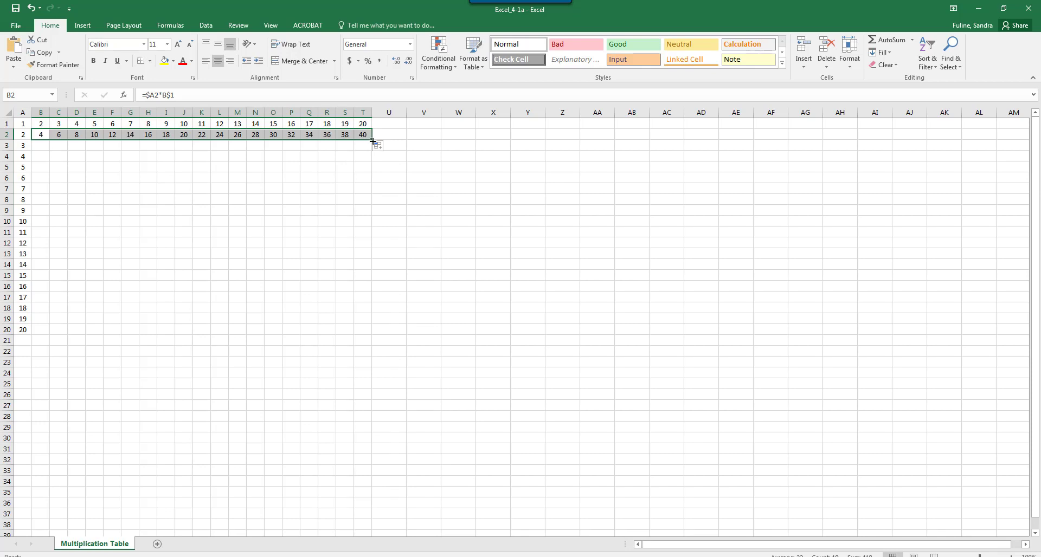
left_click_drag(371, 139, 378, 331)
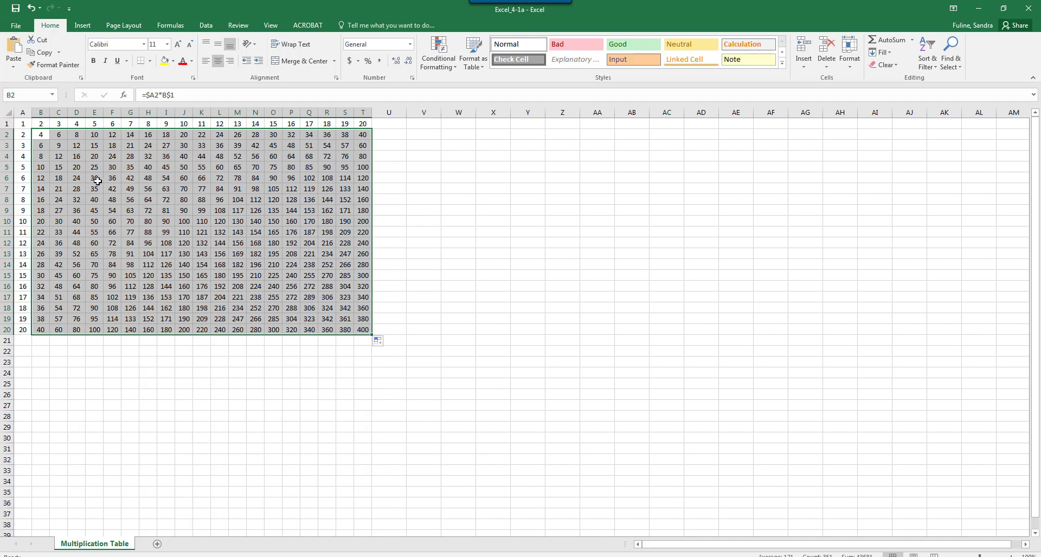
Step: Examine how the copied formula's cell references change along row 2 and down column K
left_click(41, 132)
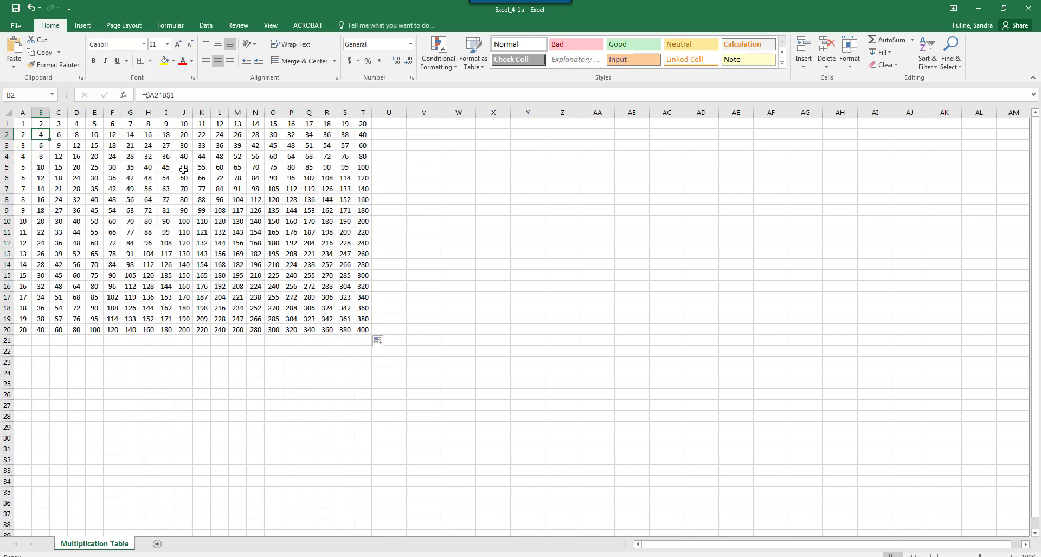
key("Right")
key("Right")
key("Right")
key("Right")
key("Right")
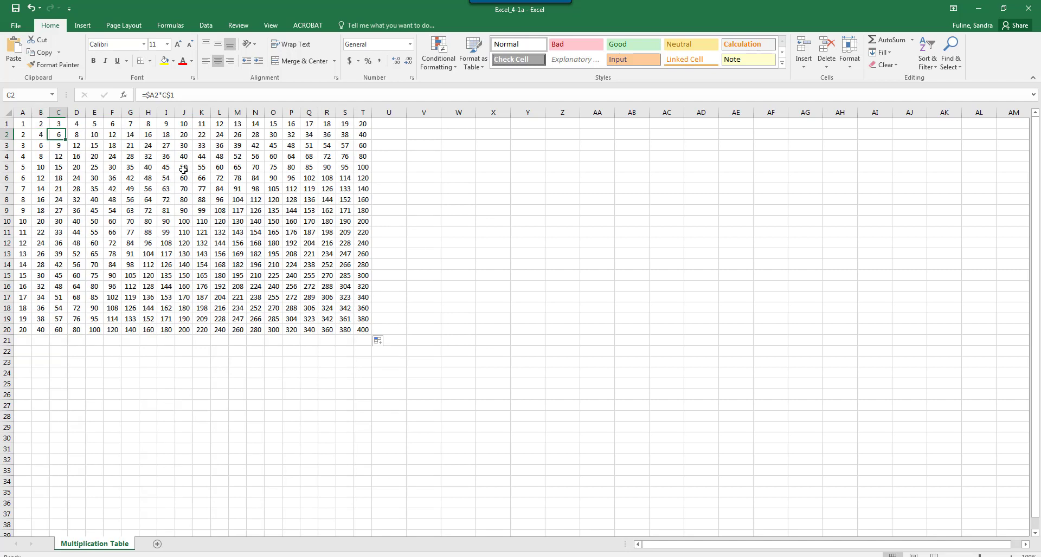
key("Right")
key("Right")
key("Right")
key("Right")
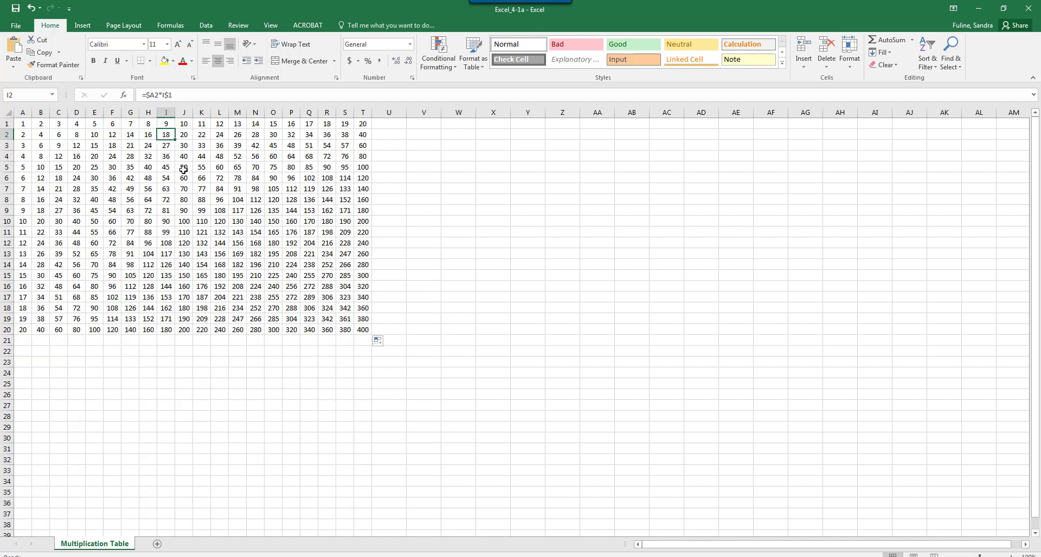
key("Down")
key("Down")
key("Down")
key("Down")
key("Down")
key("Down")
key("Down")
key("Down")
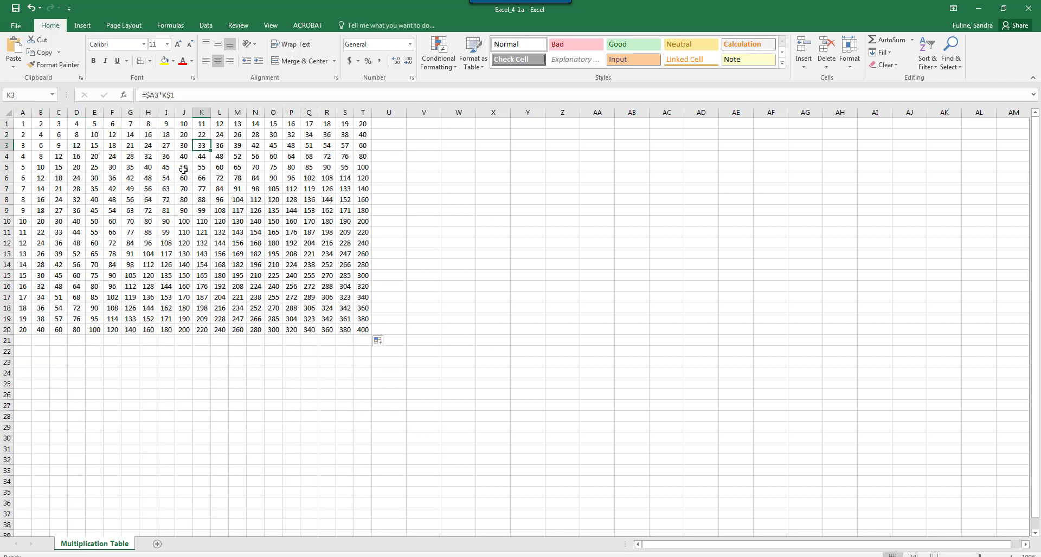
key("Down")
key("Down")
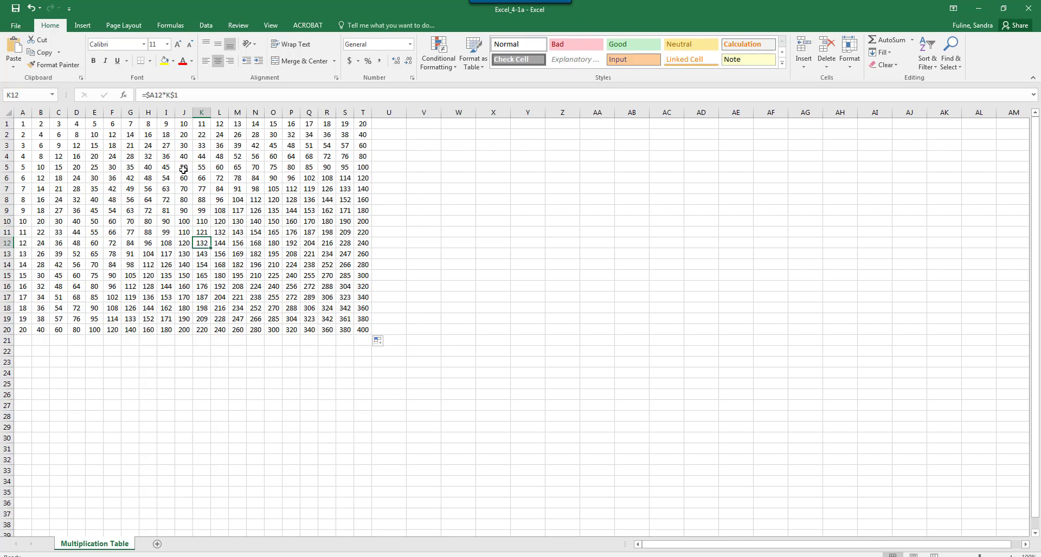
Step: Switch to the Excel_4-1b workbook and link the Spring total in Summary cell B2 to cell B6 of the Spring sheet
left_click(979, 9)
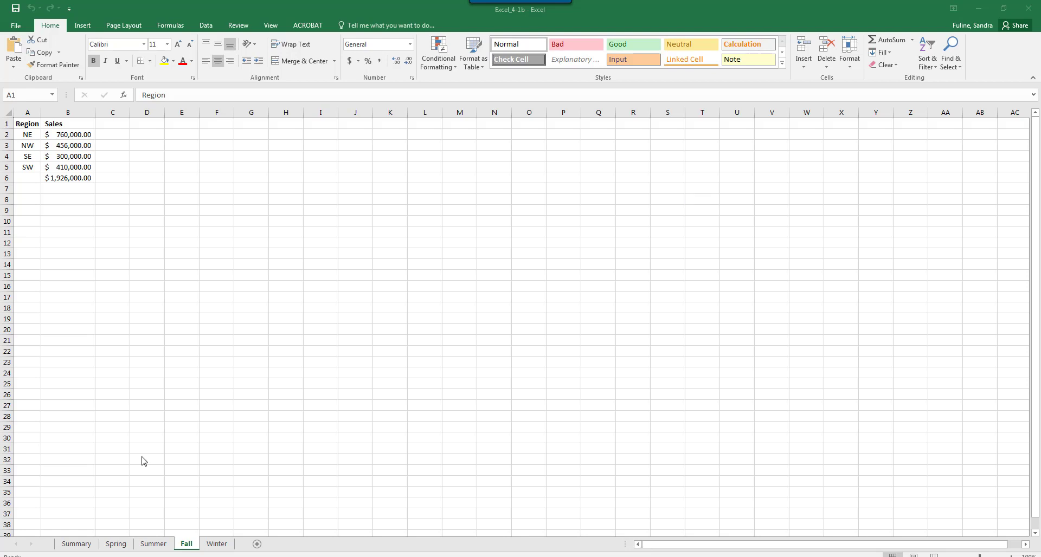
left_click(71, 545)
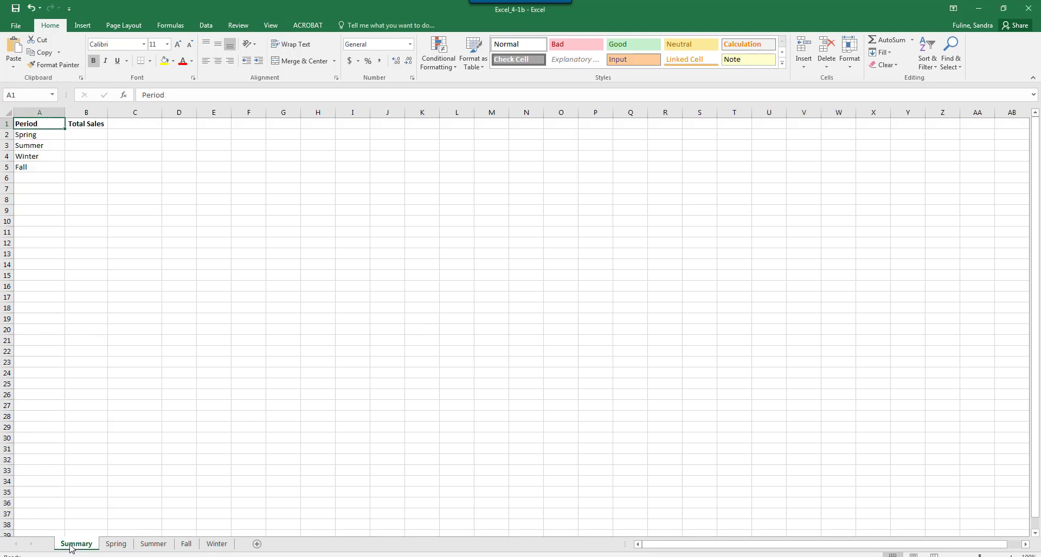
left_click(85, 135)
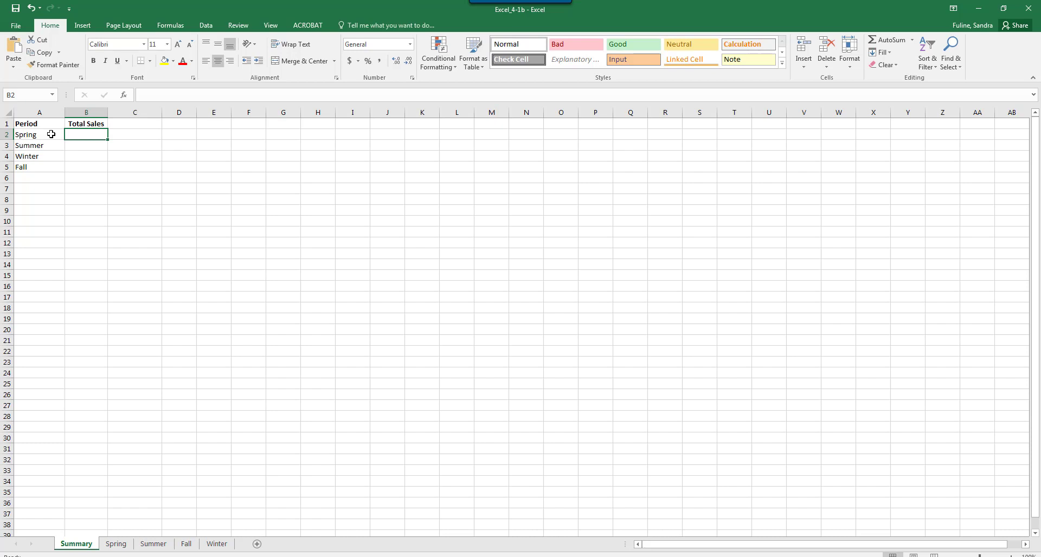
left_click(116, 544)
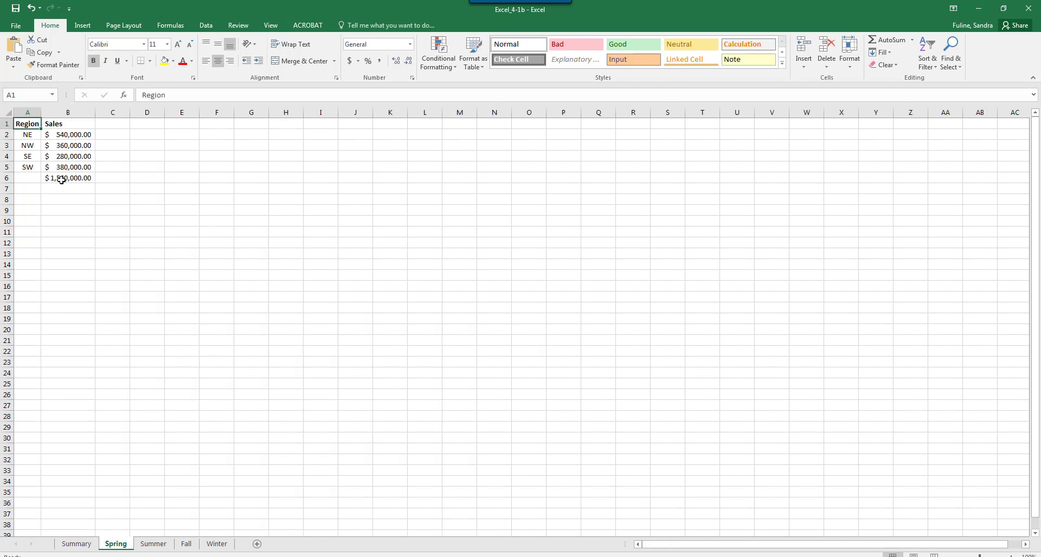
left_click(84, 549)
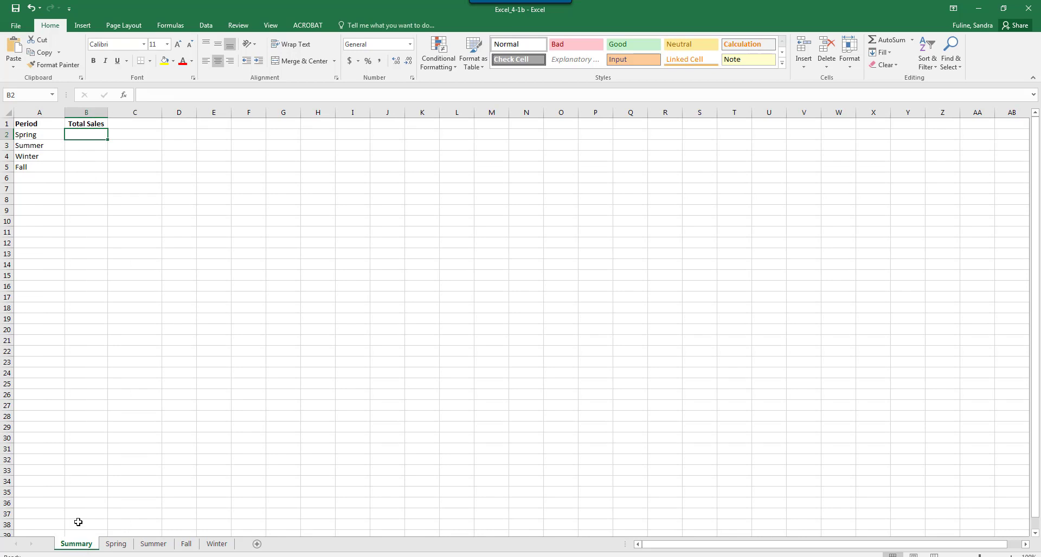
type("=")
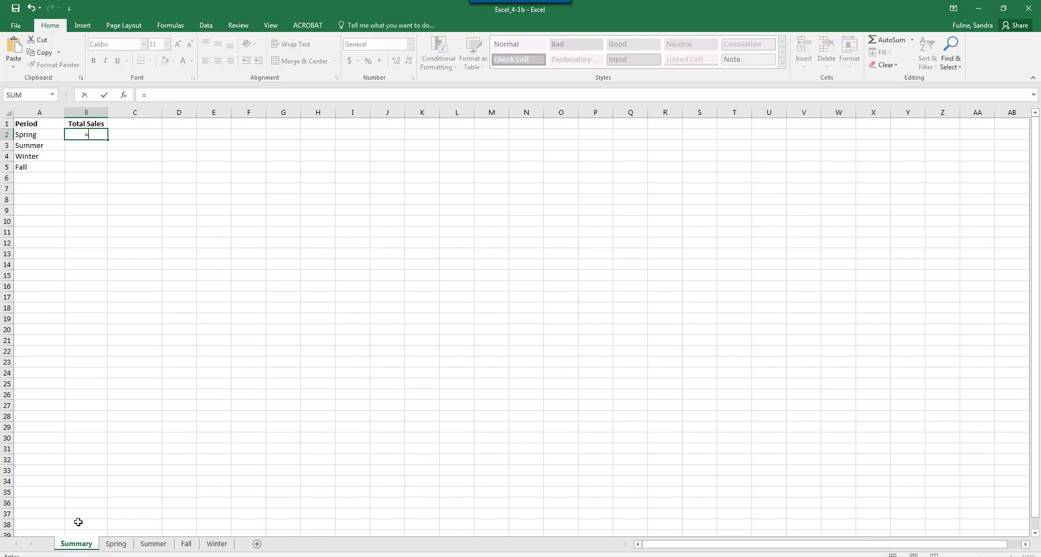
left_click(114, 544)
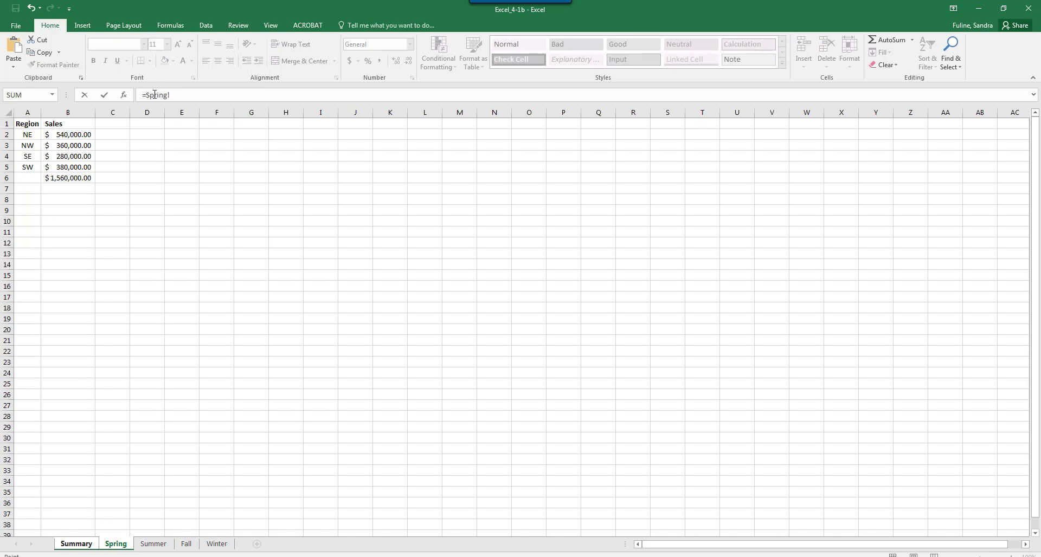
left_click(67, 178)
key("Return")
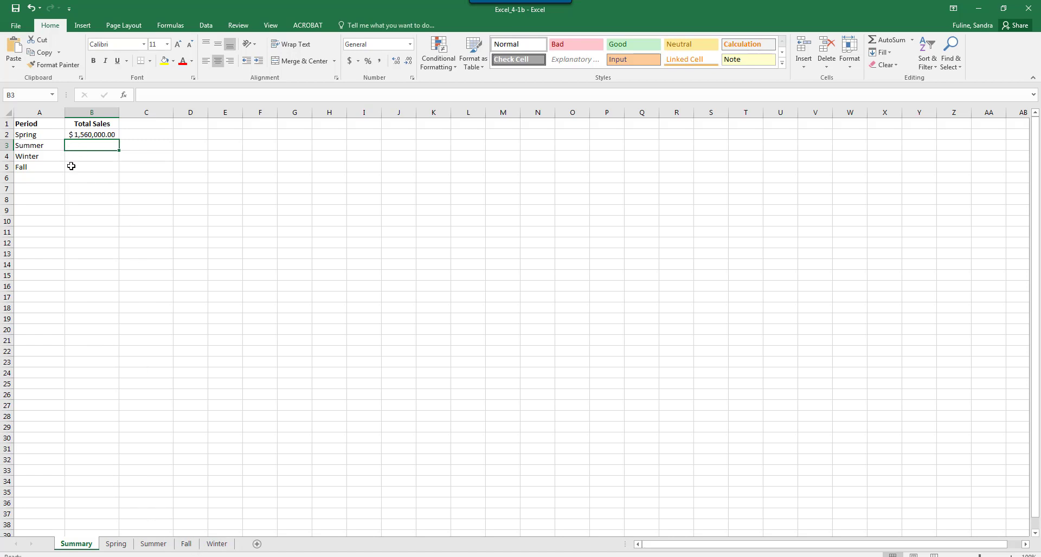
Step: Link the Summer total in Summary cell B3 to cell B6 of the Summer sheet
type("=")
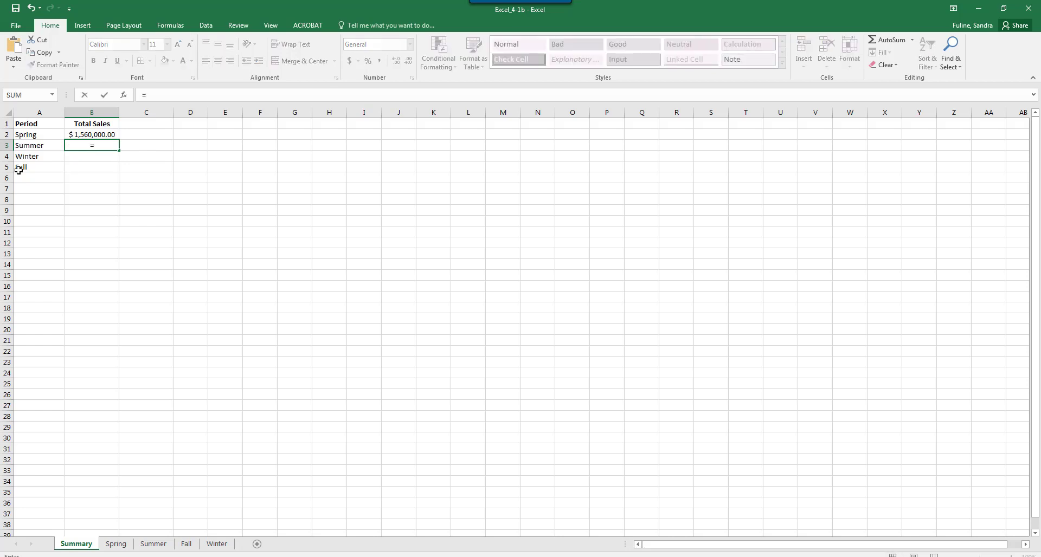
left_click(150, 544)
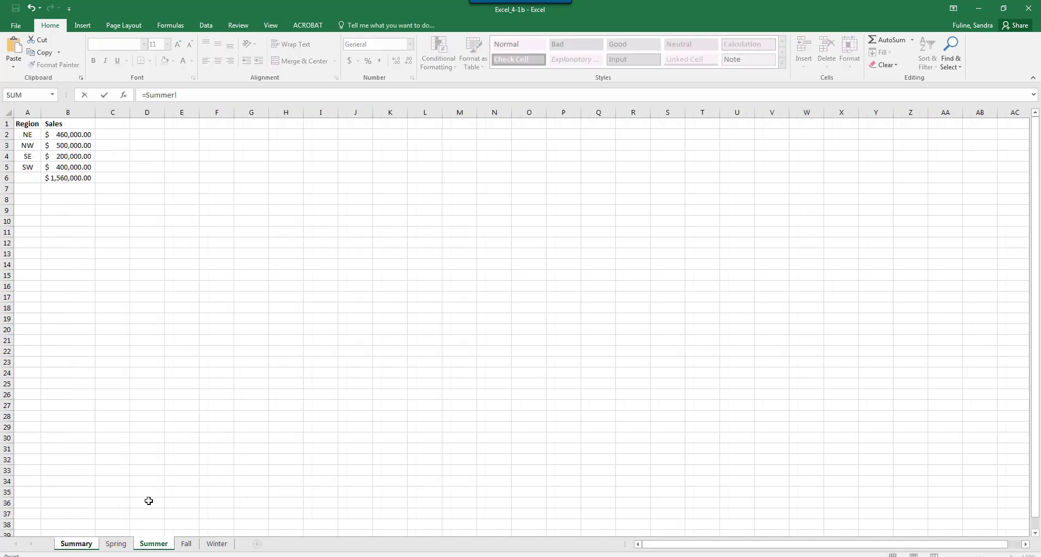
left_click(67, 178)
key("Return")
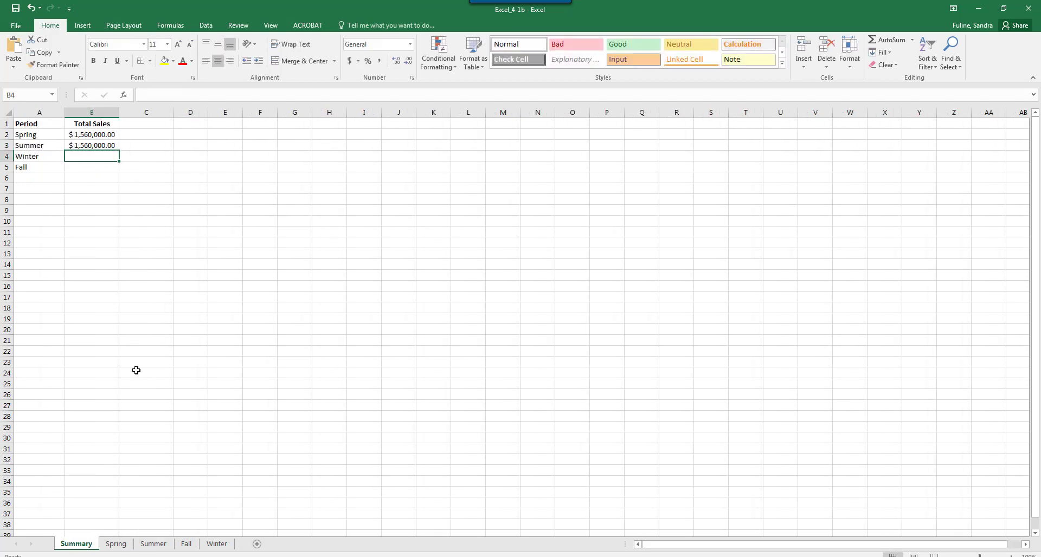
Step: Link the Winter total in Summary cell B4 to cell B6 of the Winter sheet
type("=")
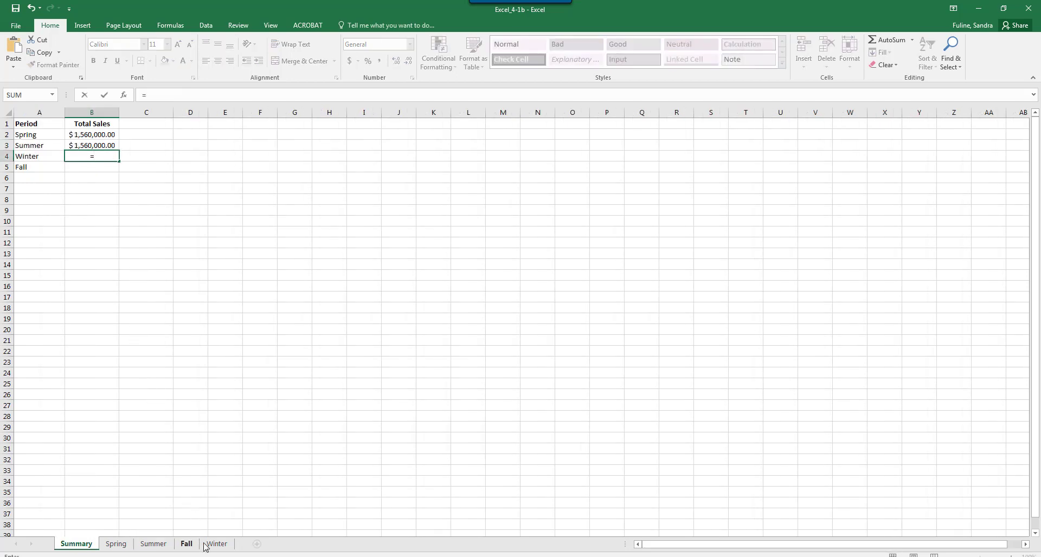
left_click(212, 549)
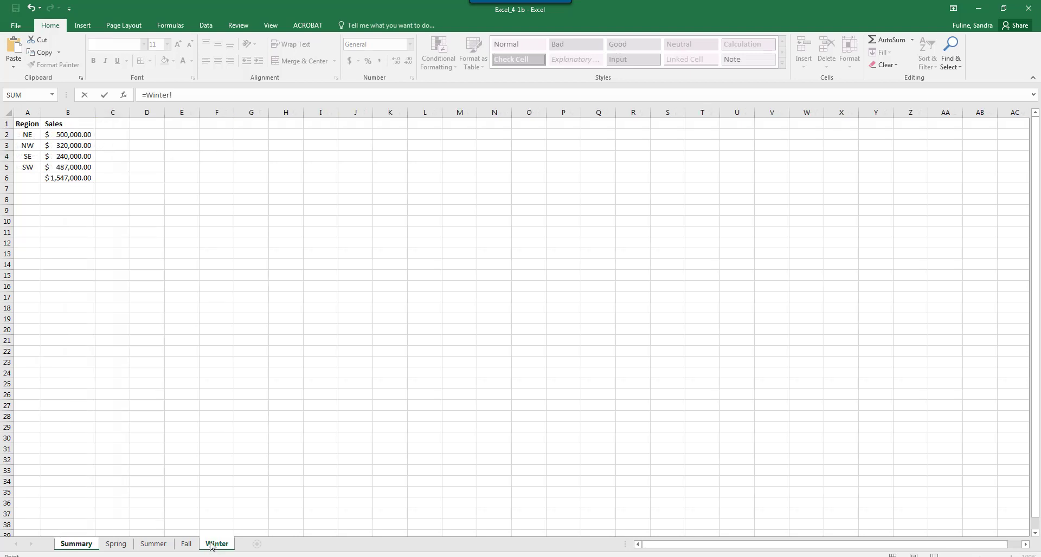
left_click(84, 179)
key("Return")
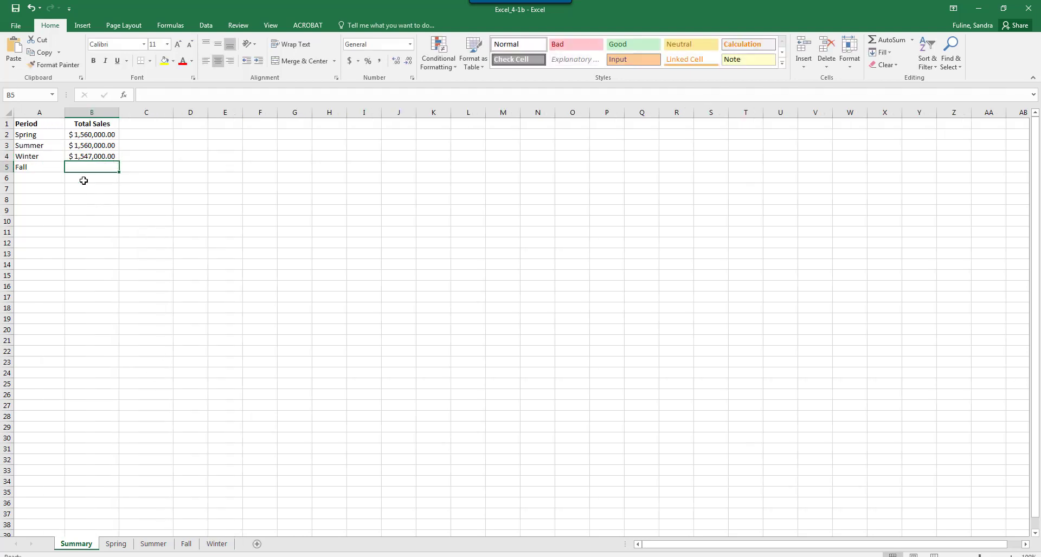
Step: Link the Fall total in Summary cell B5 to the Fall sheet with the formula =Fall!B6
type("=")
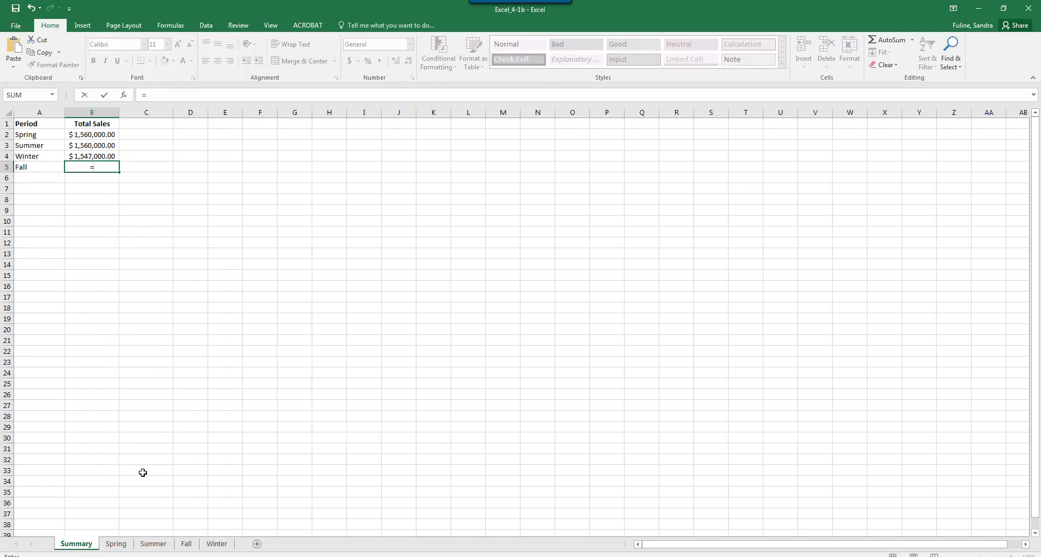
left_click(185, 544)
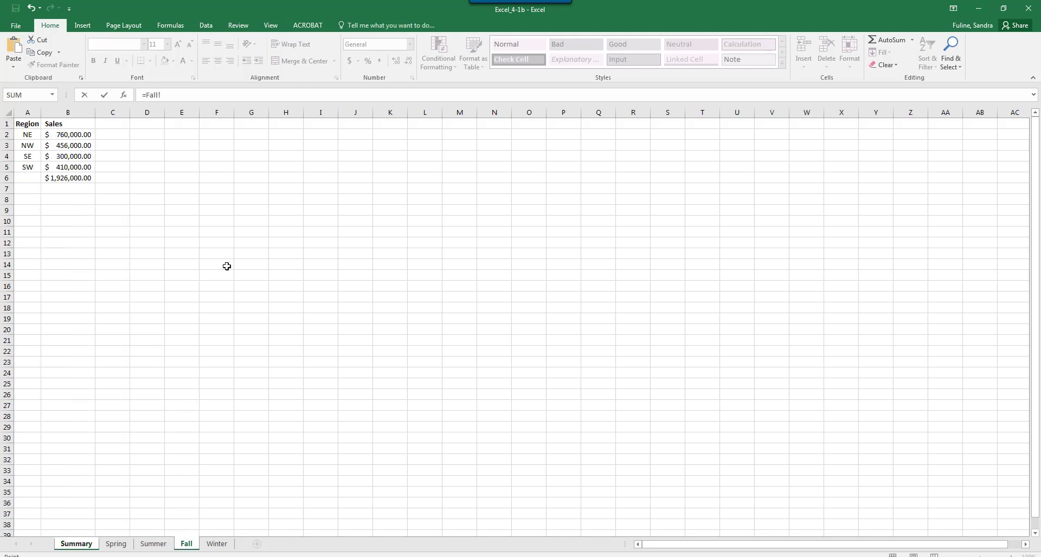
key("Return")
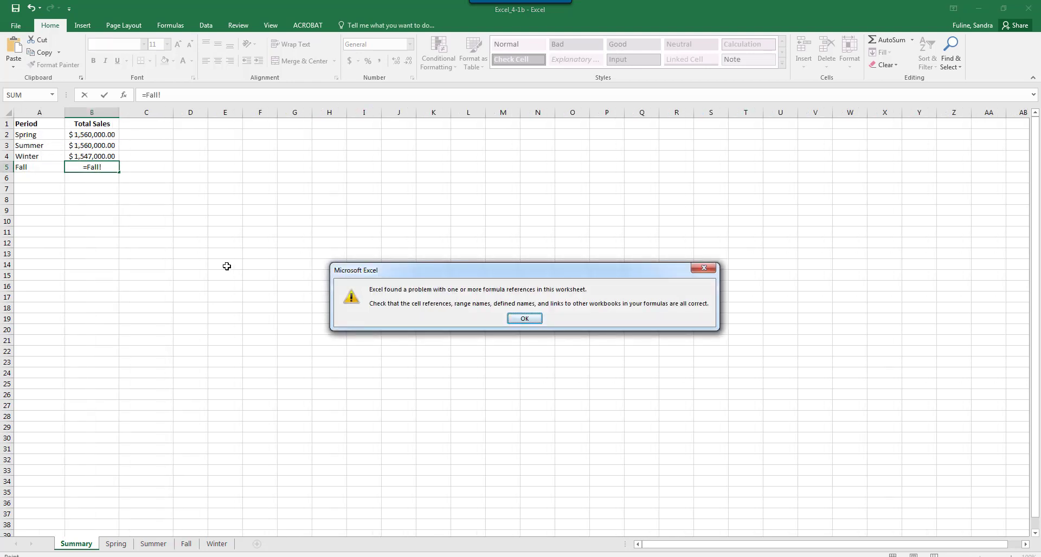
left_click(533, 319)
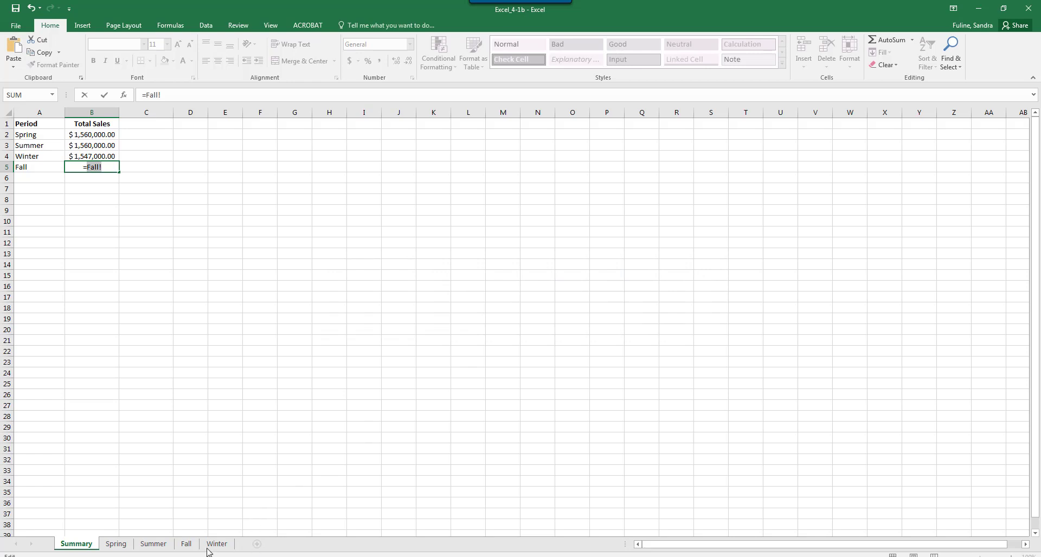
left_click(187, 545)
left_click(84, 177)
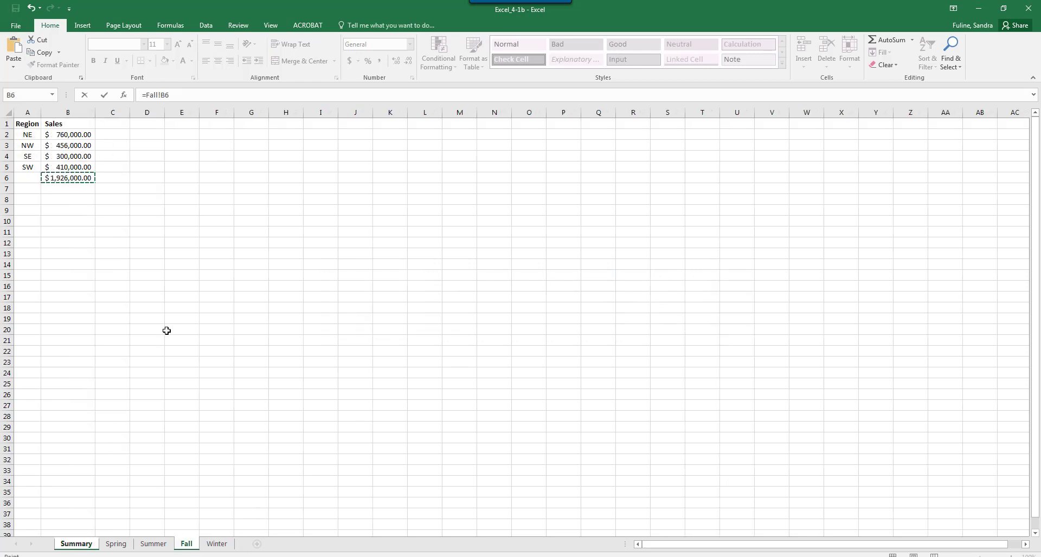
key("Return")
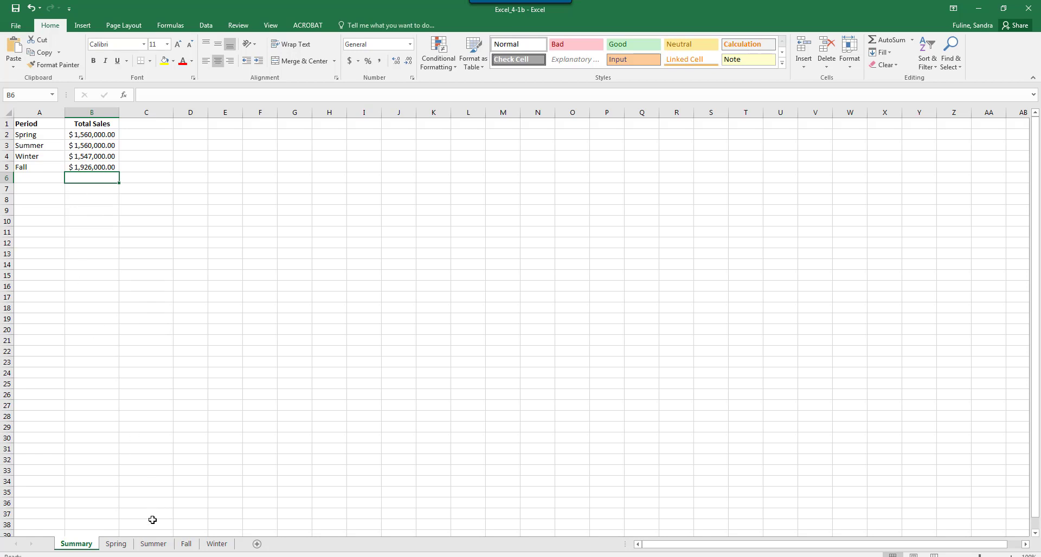
Step: Compare the sales totals on the Spring and Summer sheets, and return to the Summary sheet
left_click(116, 544)
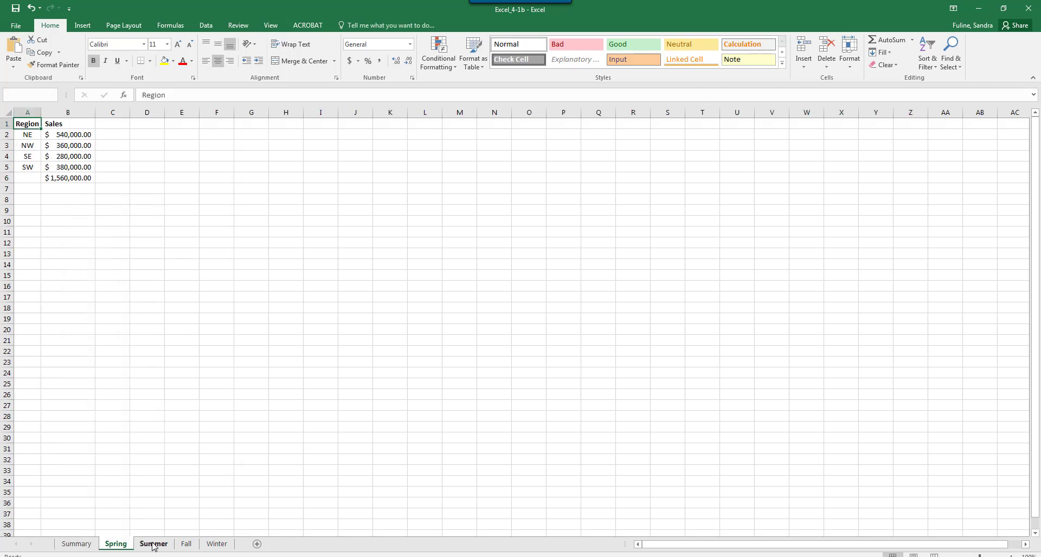
left_click(153, 545)
left_click(116, 544)
left_click(153, 545)
left_click(76, 545)
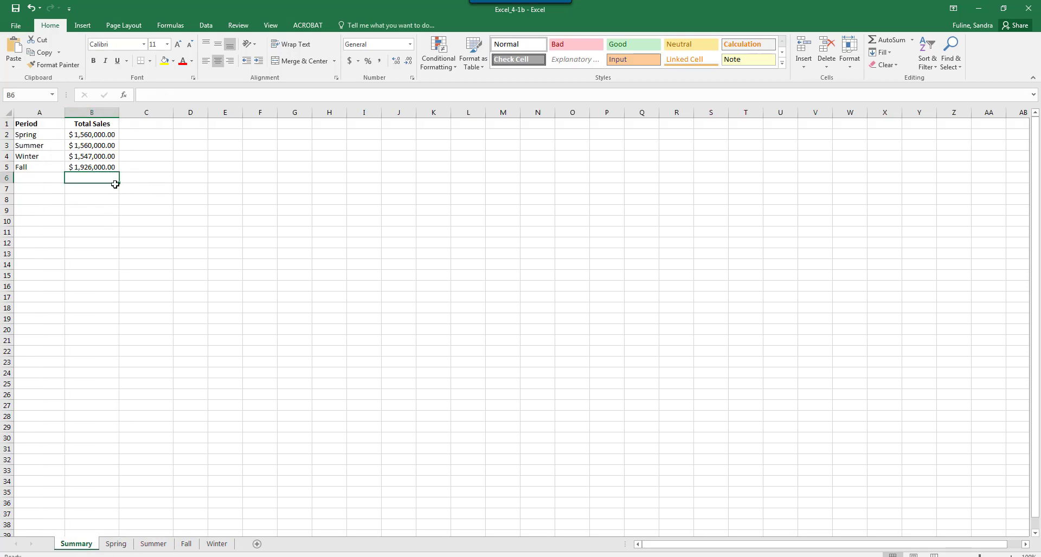
Step: Switch to the Excel_4-1c workbook and show its Seasonal sheet
left_click(979, 10)
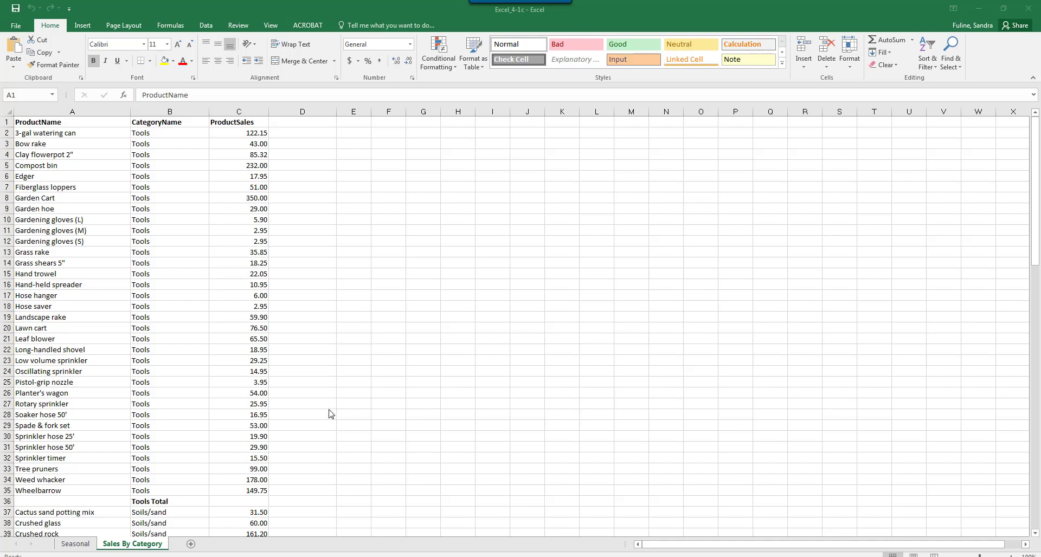
left_click(86, 543)
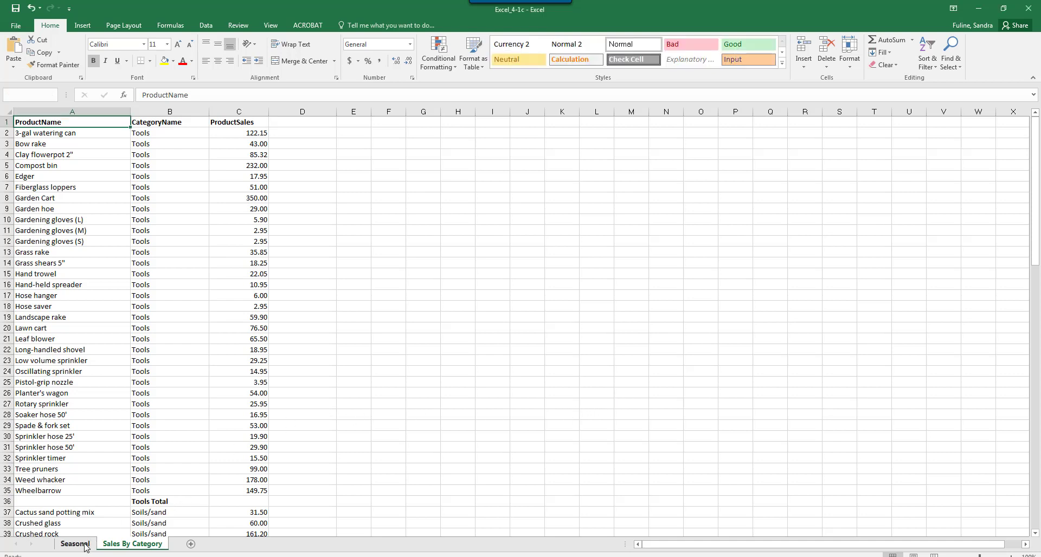
left_click(75, 544)
Step: Count the Period entries in A2:A17 with a COUNTA formula in cell B18 of the Seasonal sheet
left_click(88, 308)
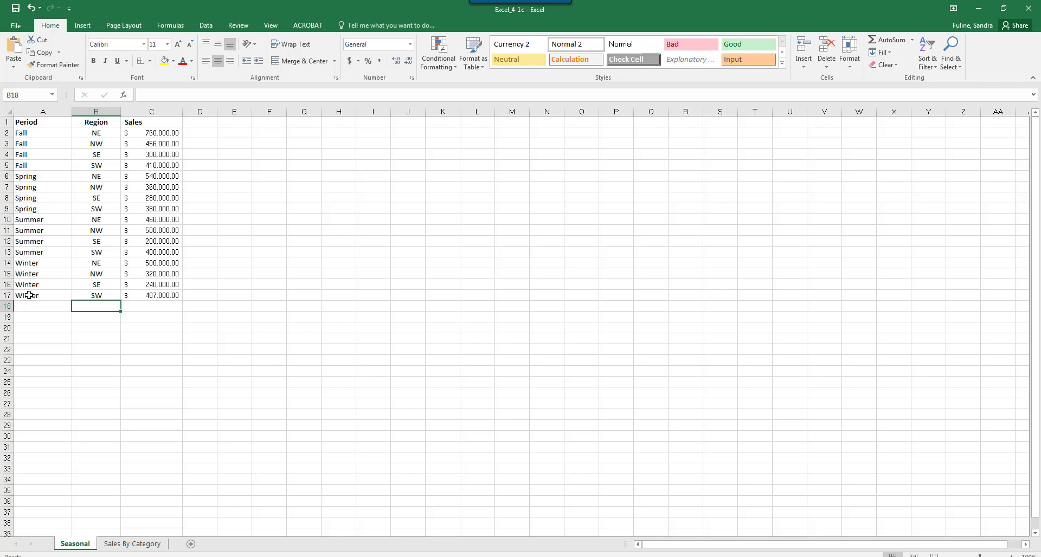
type("=")
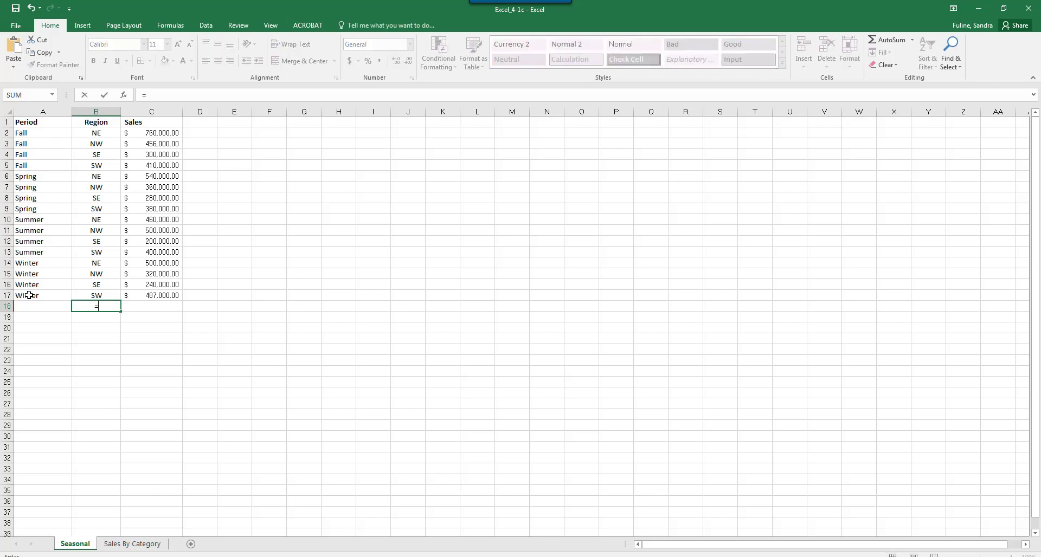
type("C")
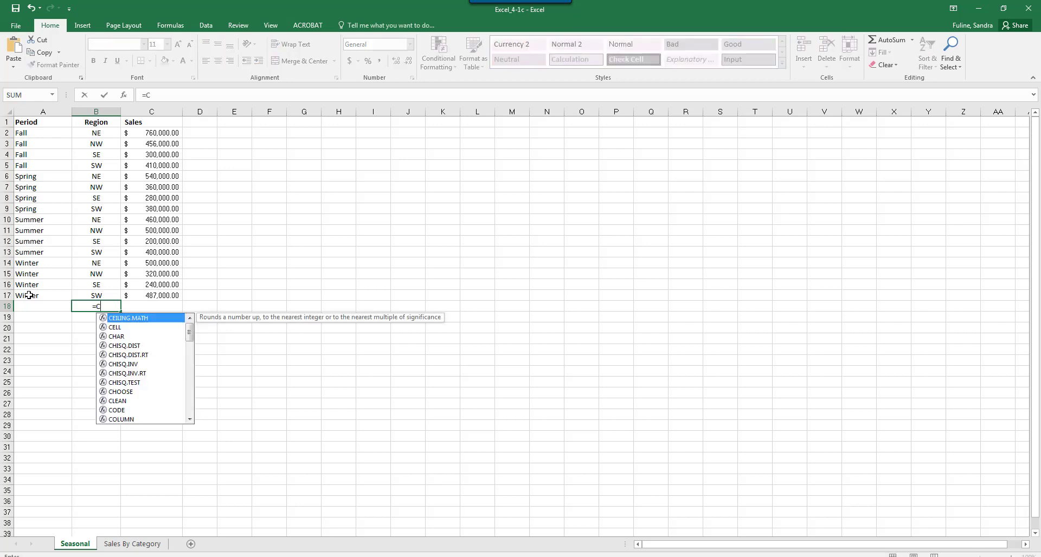
type("ount")
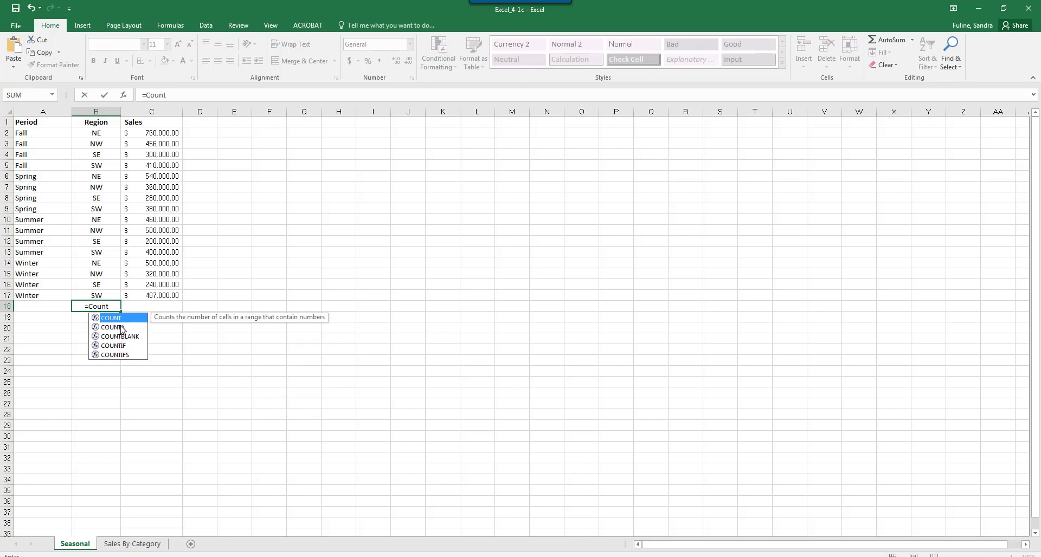
double_click(121, 328)
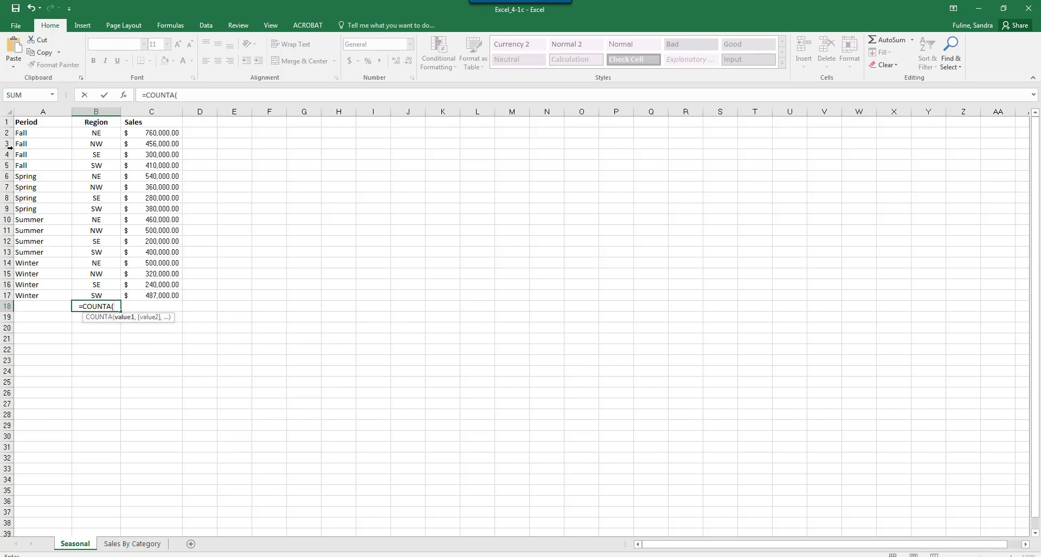
left_click_drag(28, 136, 37, 295)
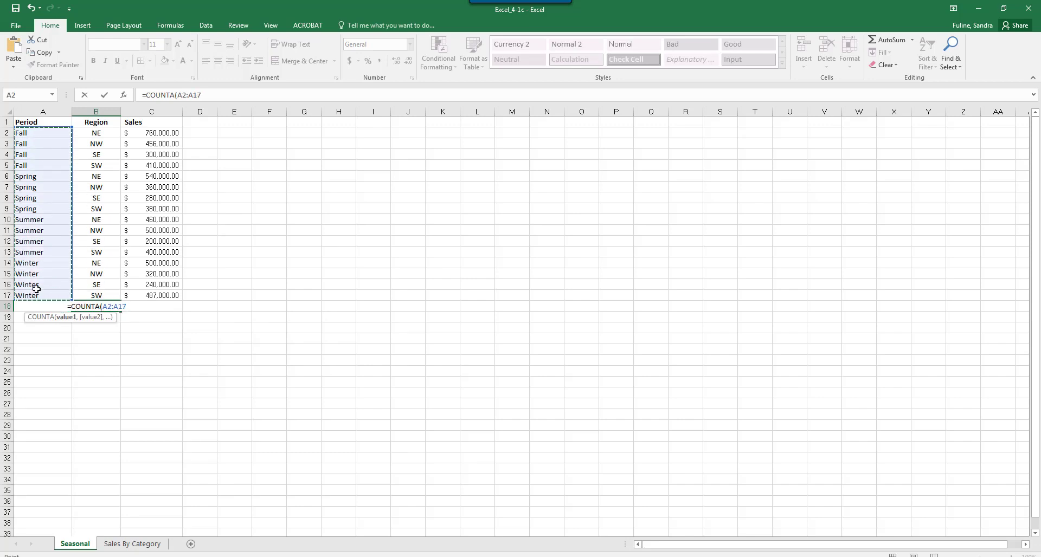
key("Return")
key("Up")
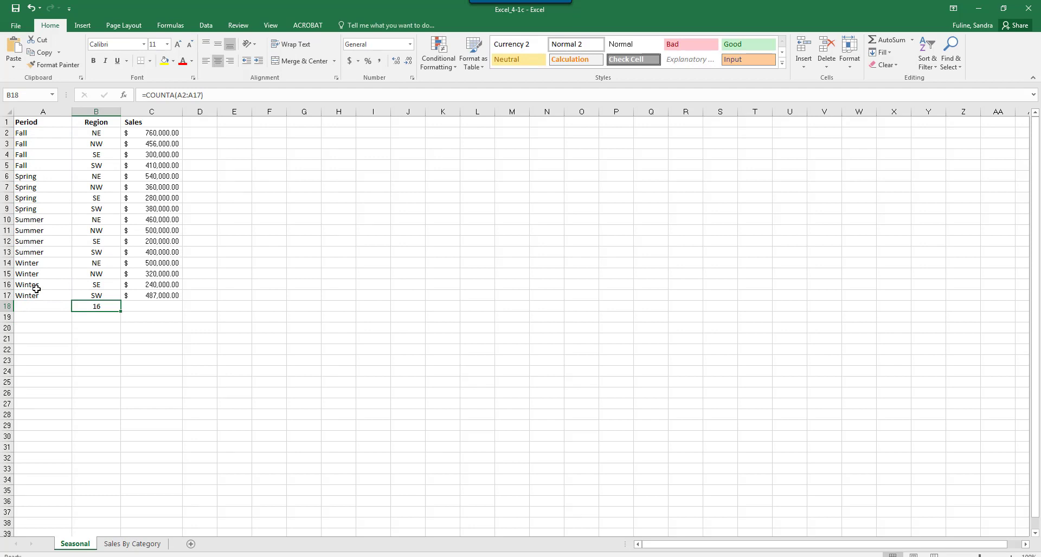
Step: Average the sales in C2:C17 in cell C18 with the AVERAGE function
left_click(139, 308)
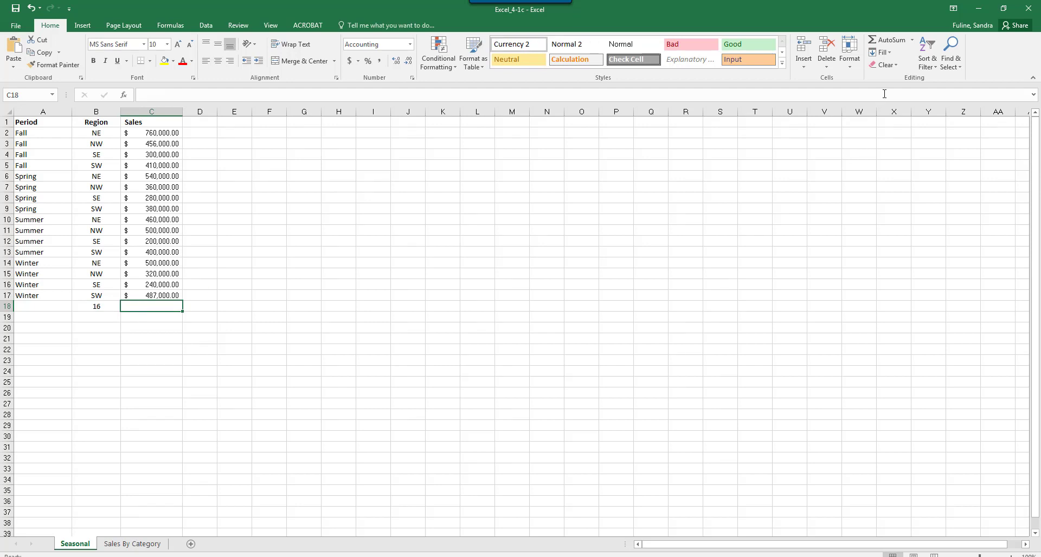
left_click(914, 40)
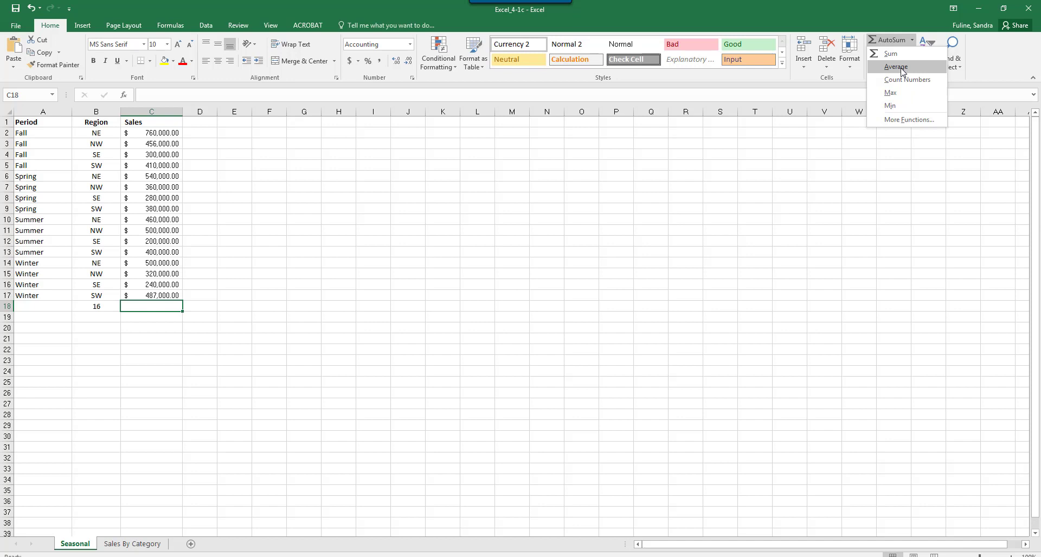
left_click(895, 67)
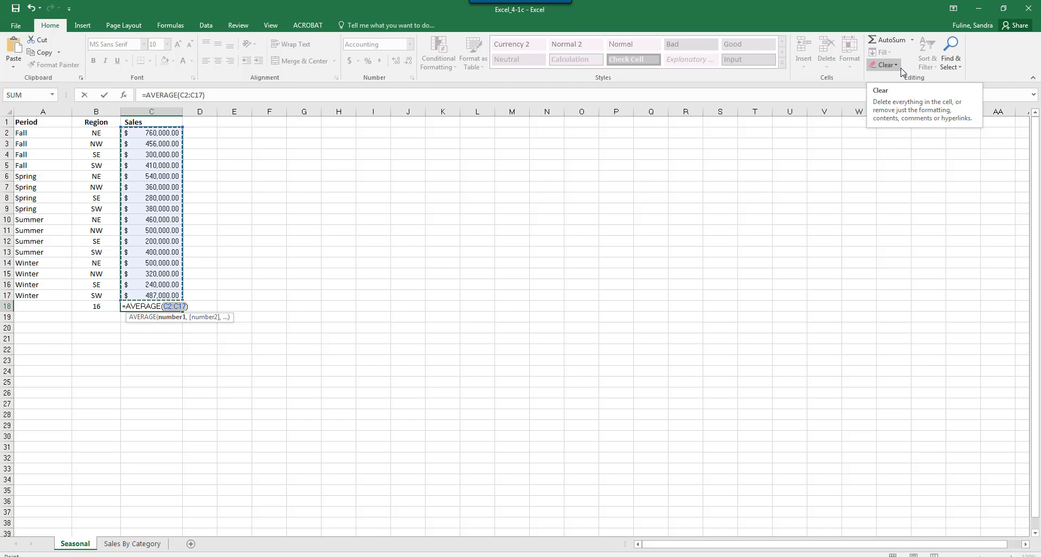
key("Return")
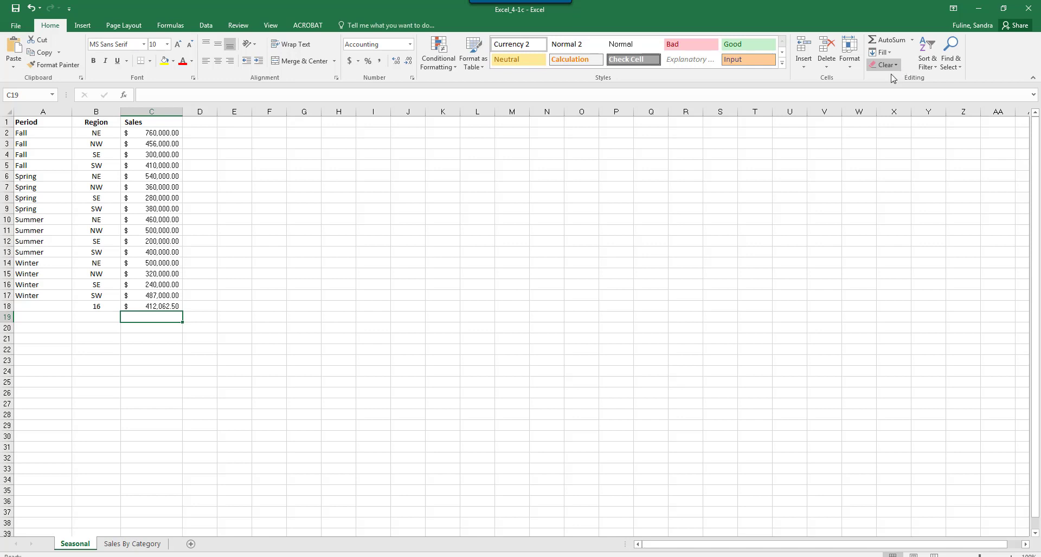
Step: Find the lowest Fall sales figure in cell D5 with the formula =MIN(C2:C5)
left_click(195, 164)
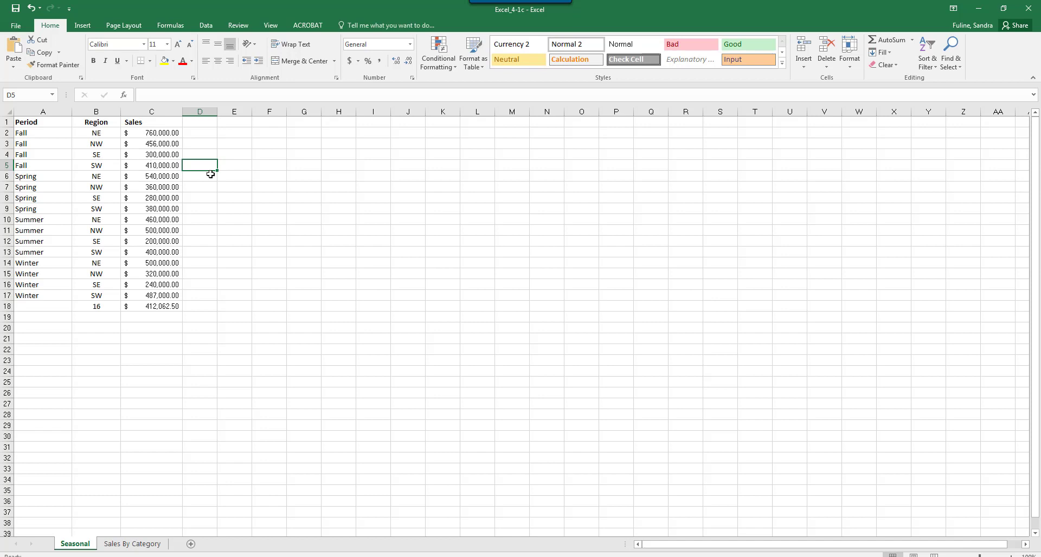
type("=min")
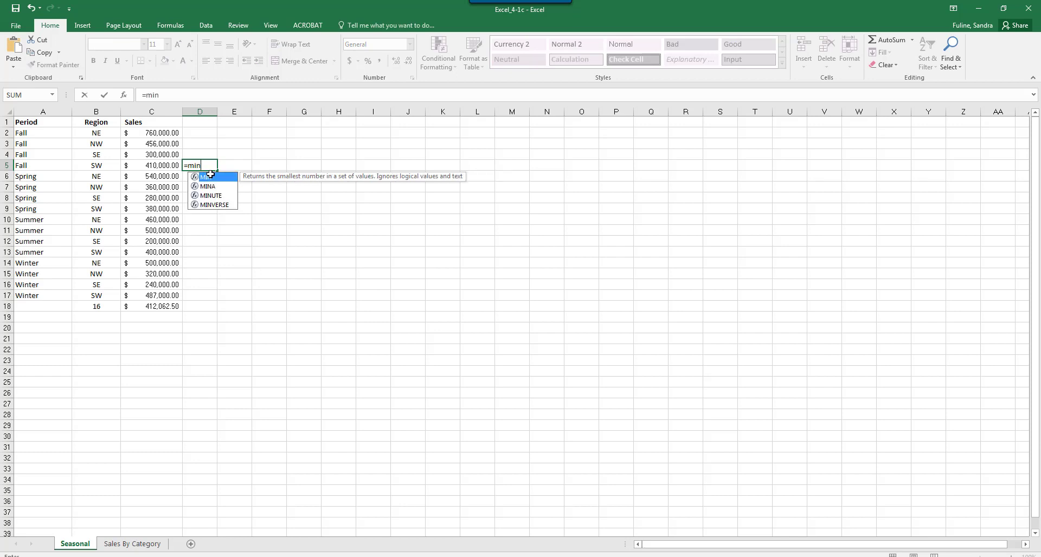
type("(")
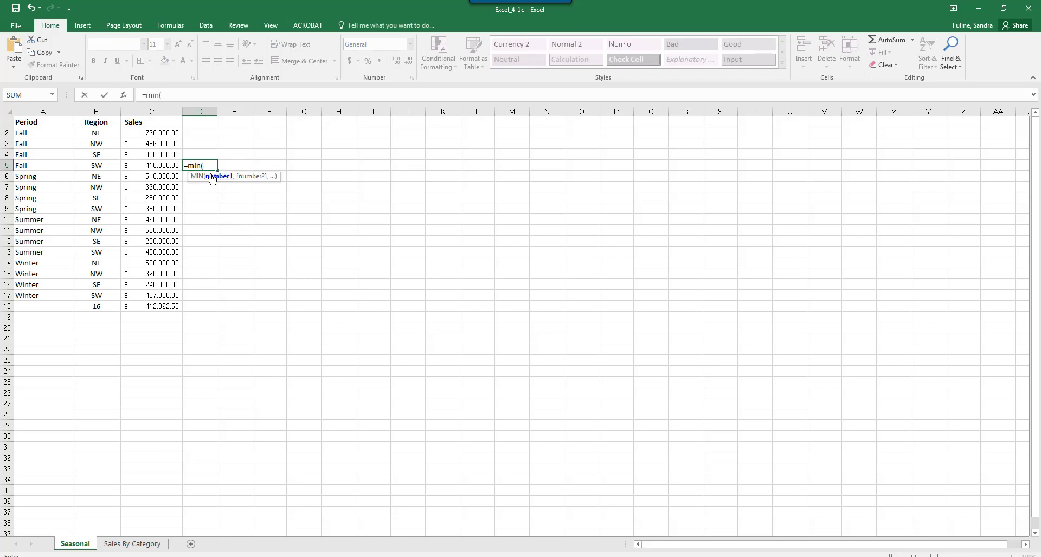
left_click(171, 137)
left_click_drag(172, 137, 163, 165)
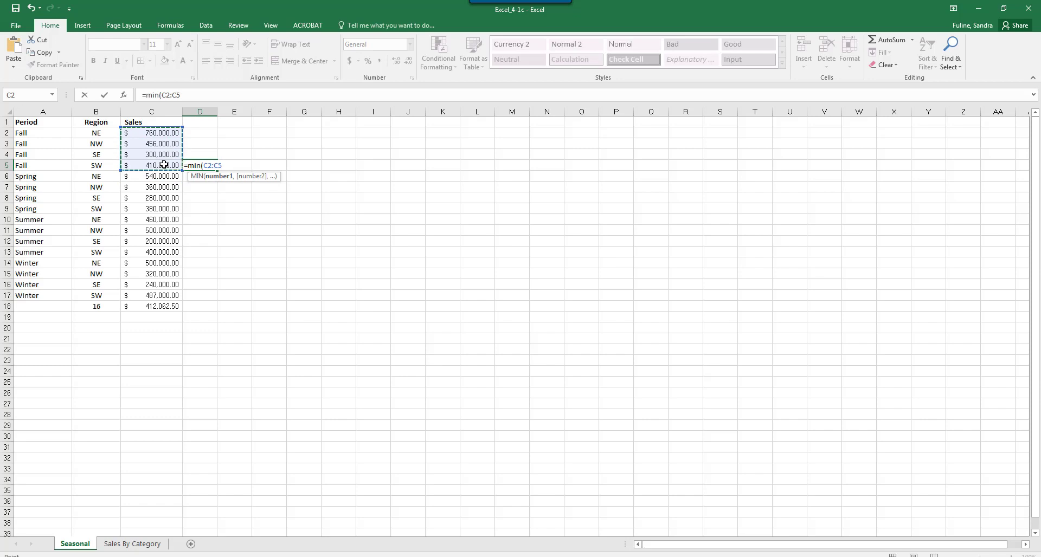
type(")")
key("Return")
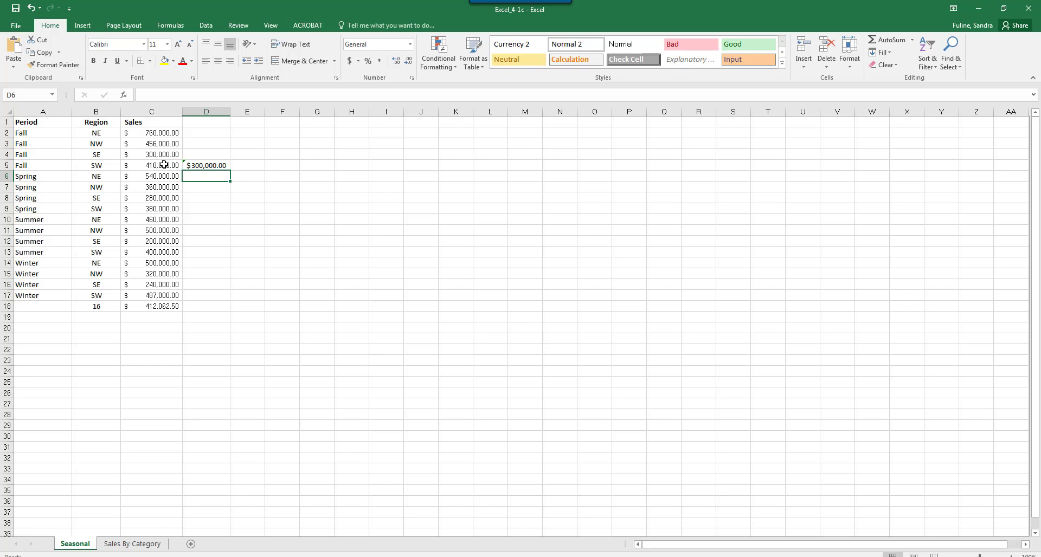
Step: On the Sales By Category sheet, total the Bulbs sales in cell C95 with =SUM(C87:C94)
left_click(134, 544)
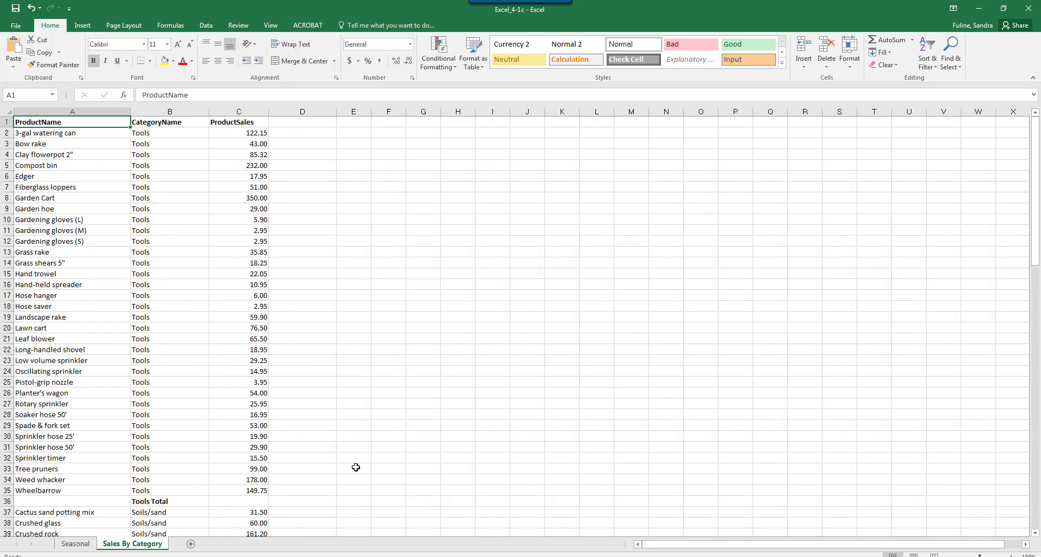
scroll(355, 467, "down", 5)
scroll(358, 473, "down", 13)
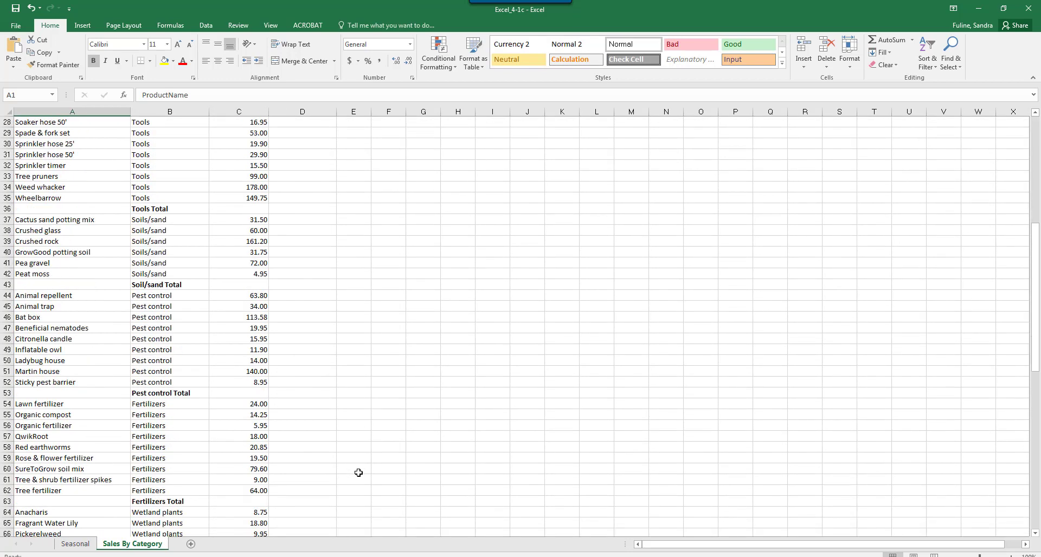
scroll(358, 472, "down", 2)
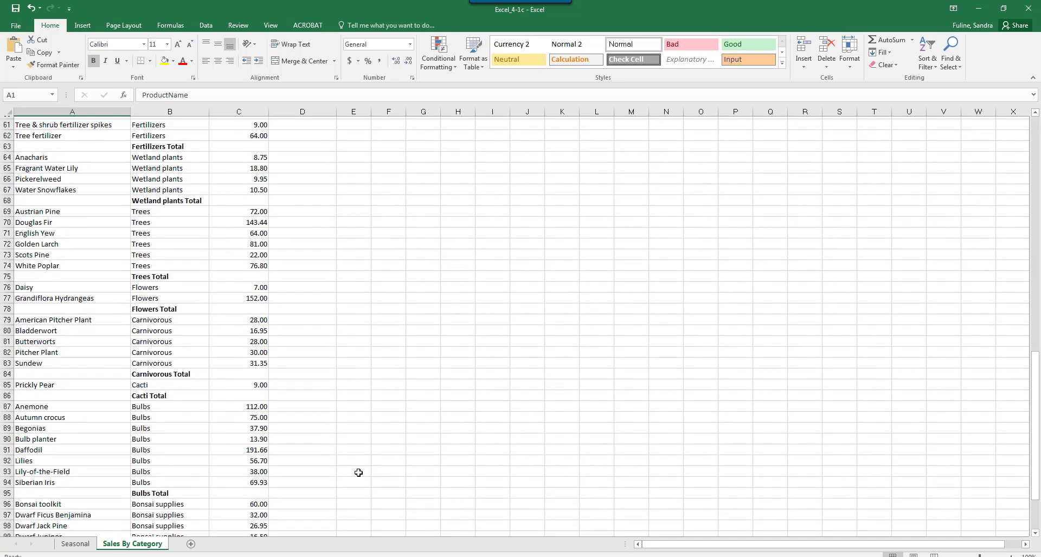
left_click(255, 491)
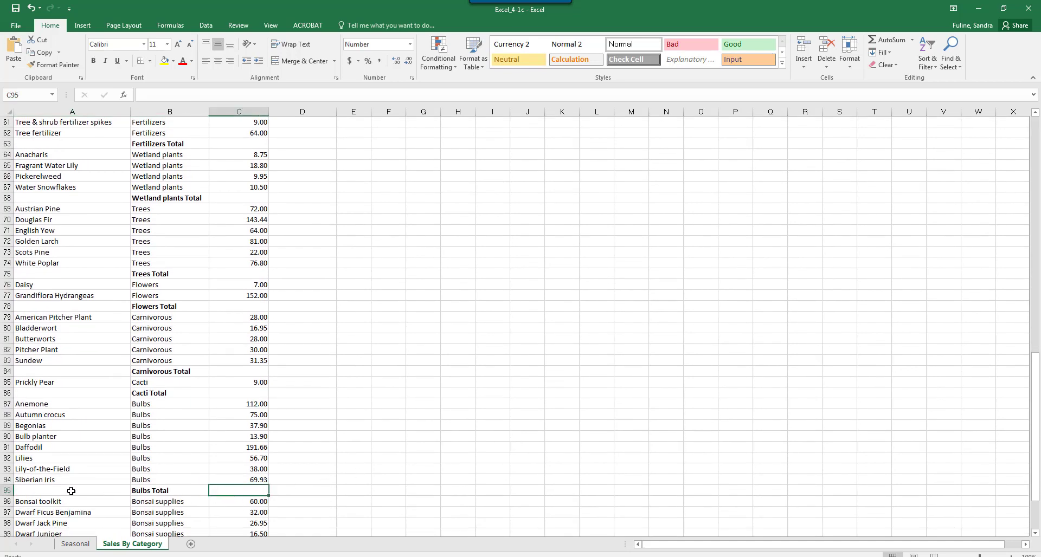
left_click(875, 39)
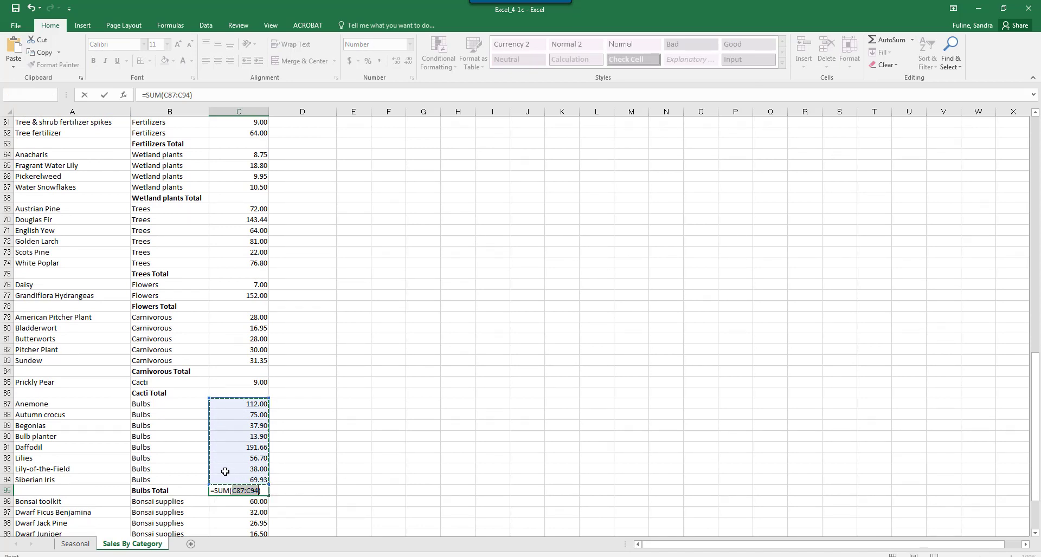
key("Return")
Step: Total the Bonsai supplies sales in cell C101 with =SUM(C96:C100)
scroll(275, 457, "down", 2)
scroll(275, 457, "down", 1)
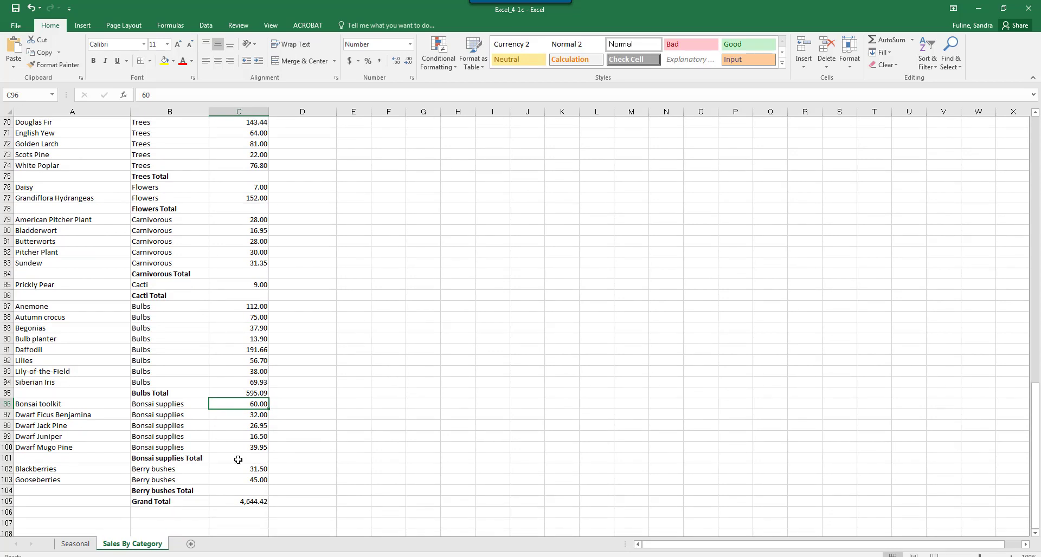
left_click(238, 459)
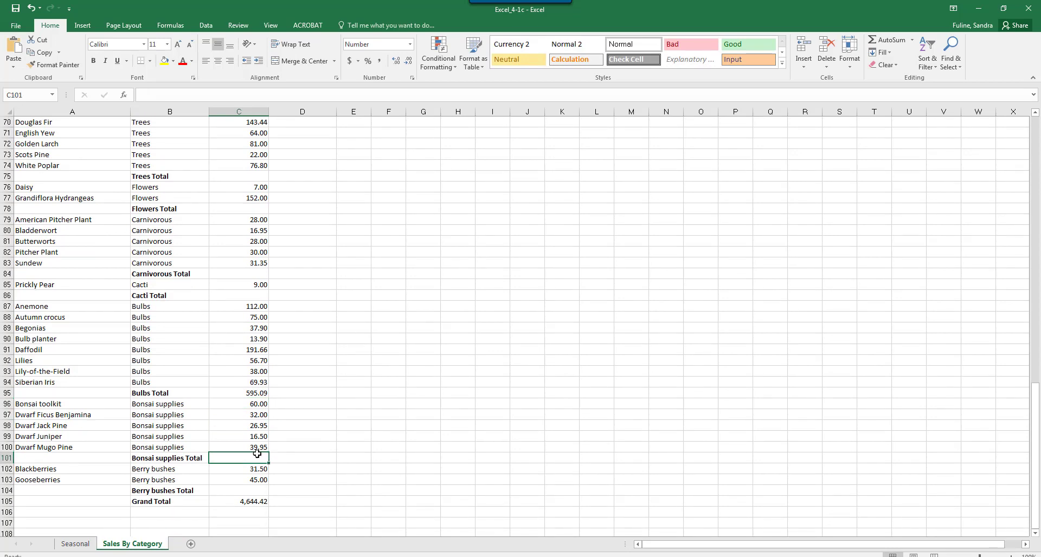
left_click(884, 41)
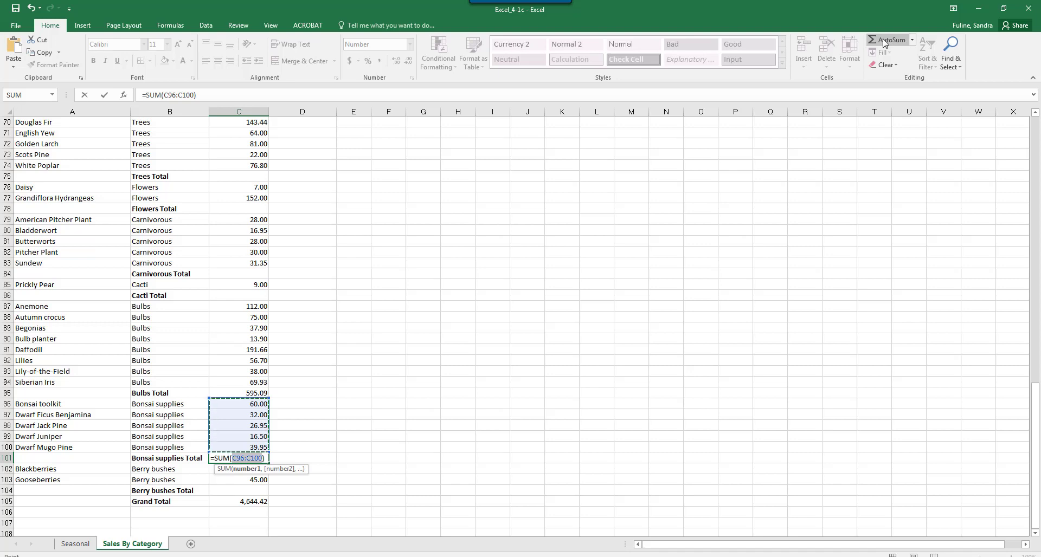
key("Return")
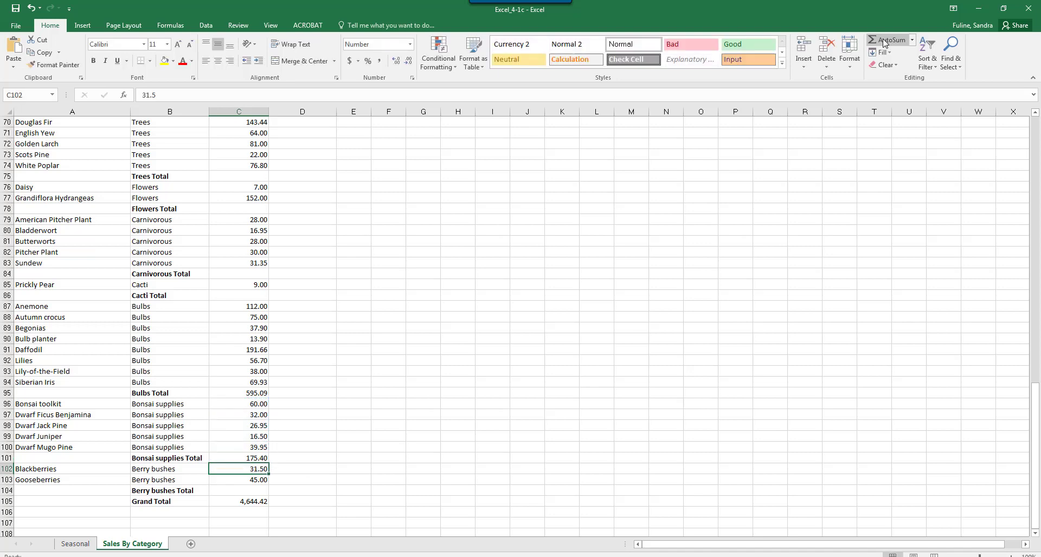
Step: Total the Berry bushes sales in cell C104 with =SUM(C102:C103)
left_click(219, 493)
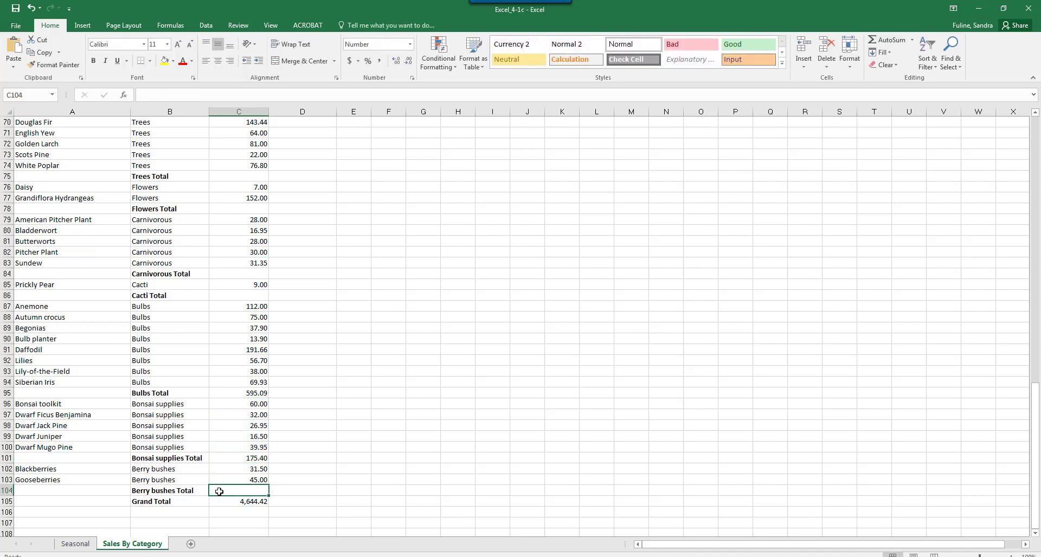
left_click(892, 41)
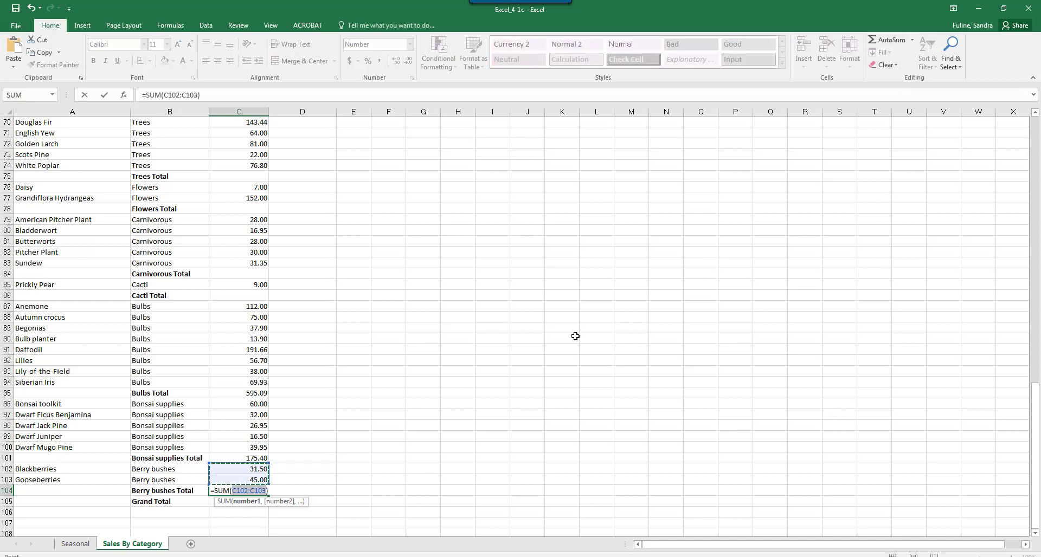
key("Return")
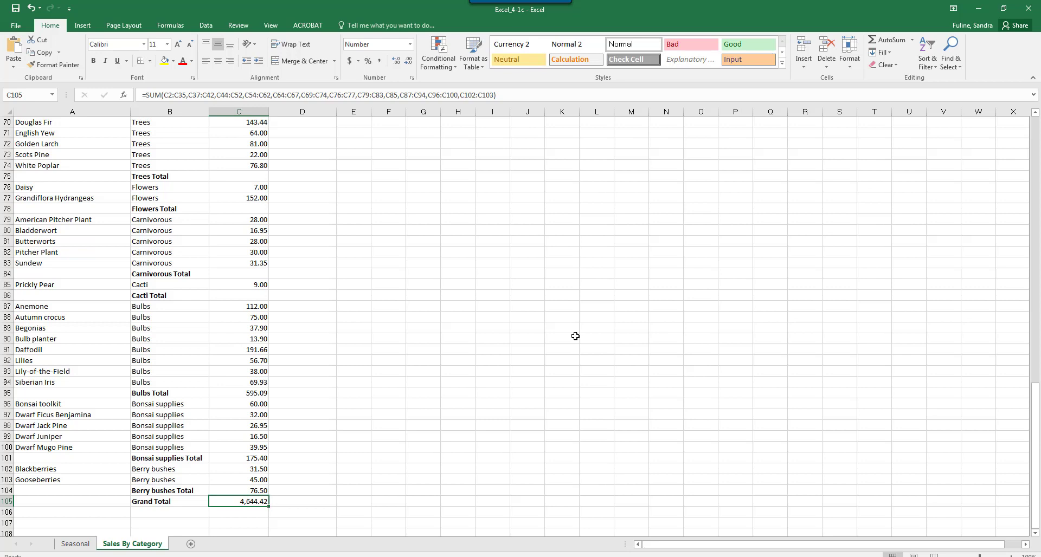
Step: Total the Cacti sales in cell C86 with the absolute reference formula =SUM($C$85)
left_click(239, 293)
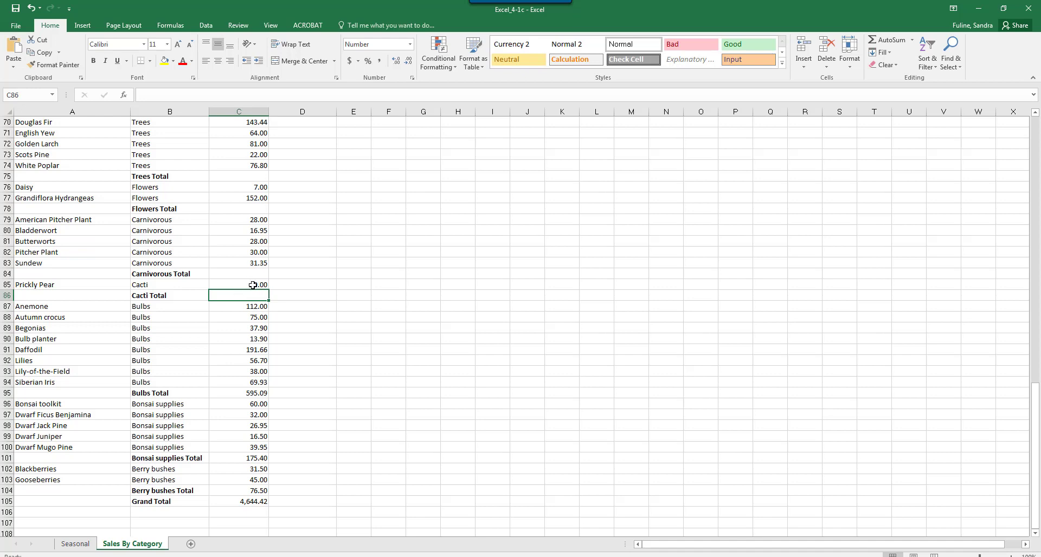
left_click(884, 44)
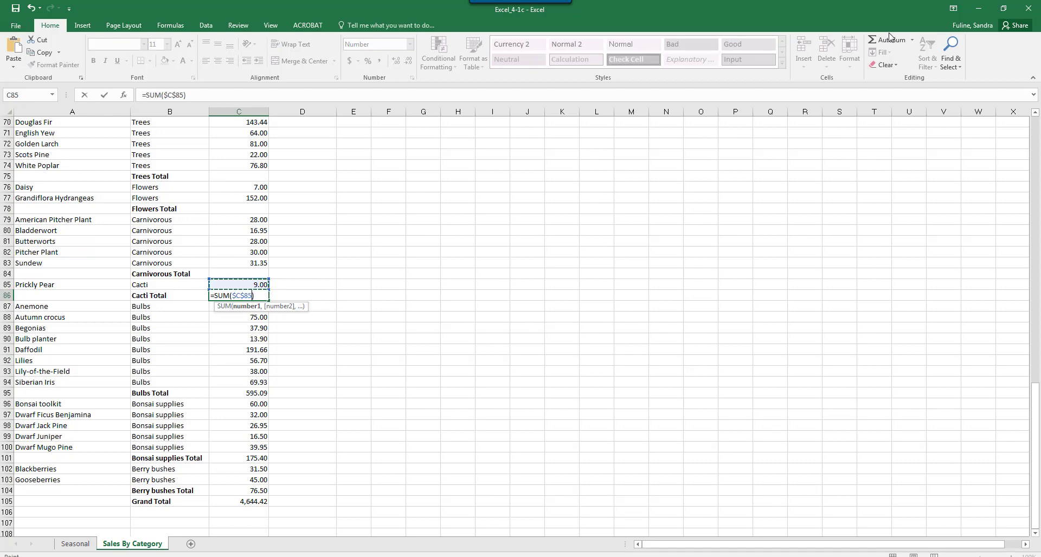
key("Return")
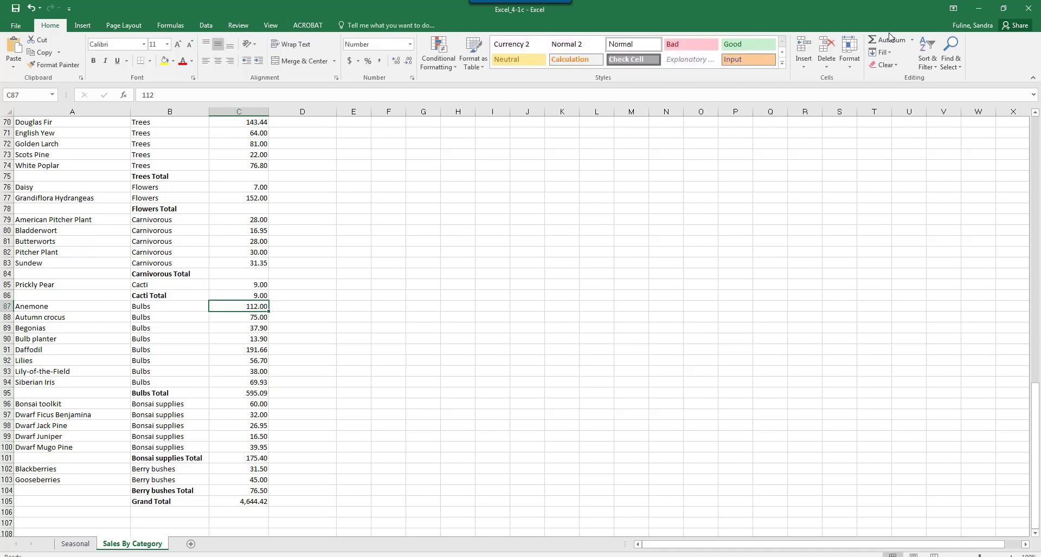